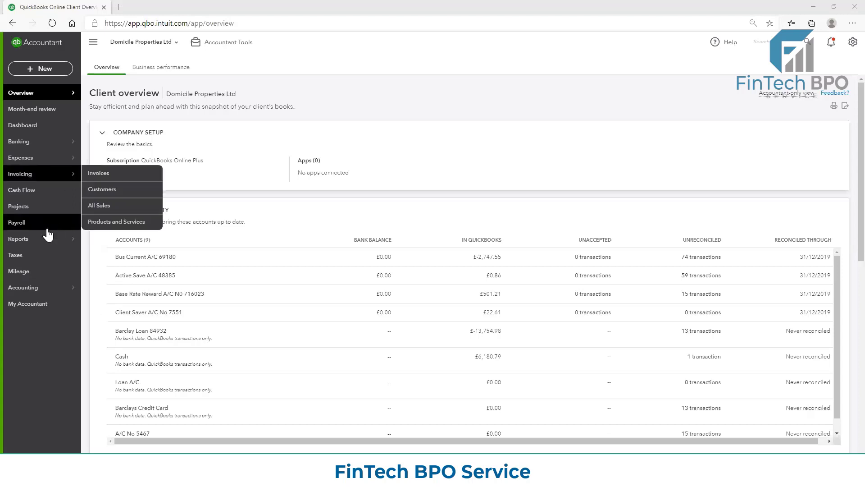
Visit the client overview and dashboard pages, and open the Reports list
{"action": "left_click", "coordinate": [32, 96]}
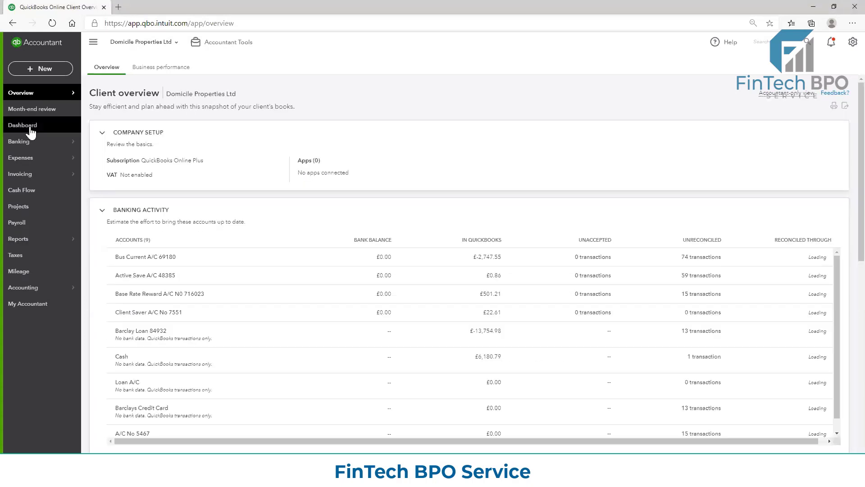
{"action": "left_click", "coordinate": [31, 130]}
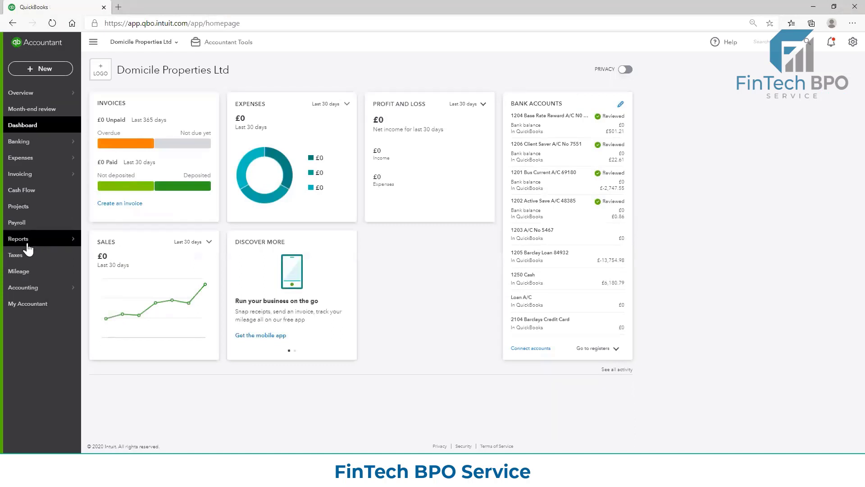
{"action": "mouse_move", "coordinate": [28, 248]}
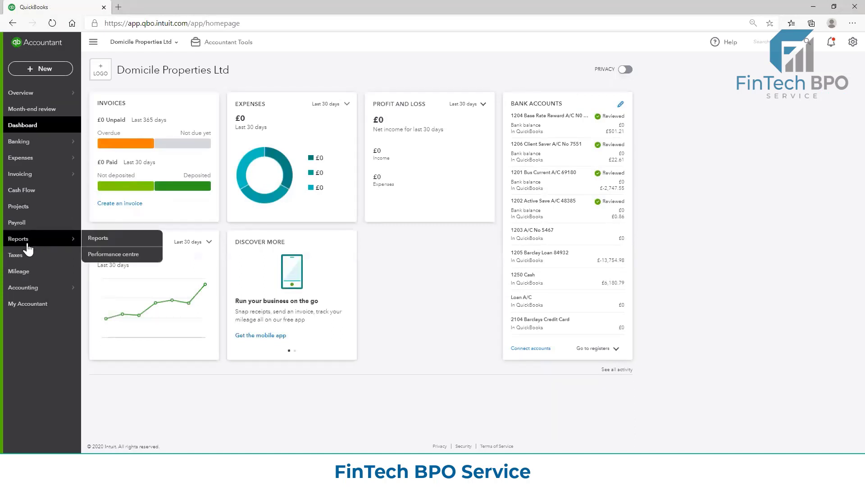
{"action": "left_click", "coordinate": [93, 241]}
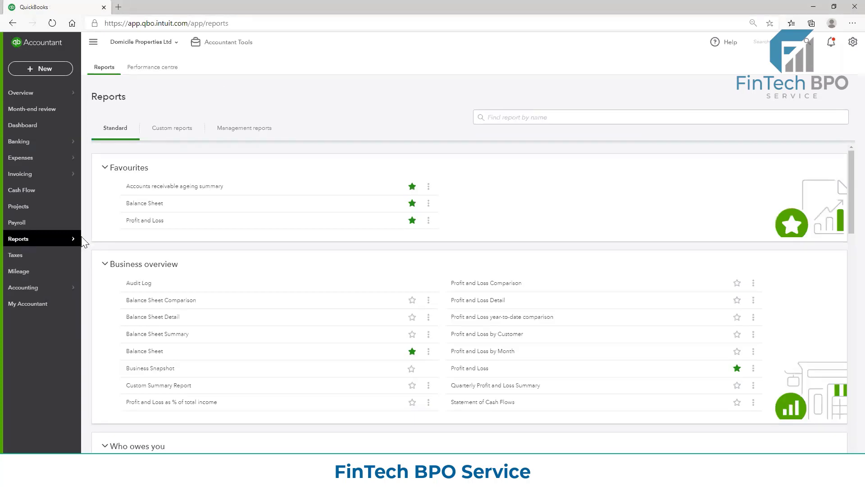
Search the reports for "Tri" and open the standard Trial Balance report
{"action": "left_click", "coordinate": [502, 119]}
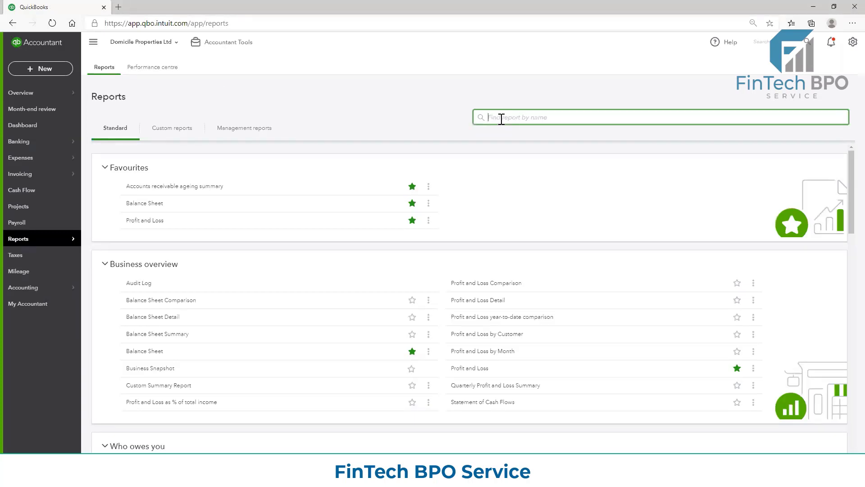
{"action": "type", "text": "Ti"}
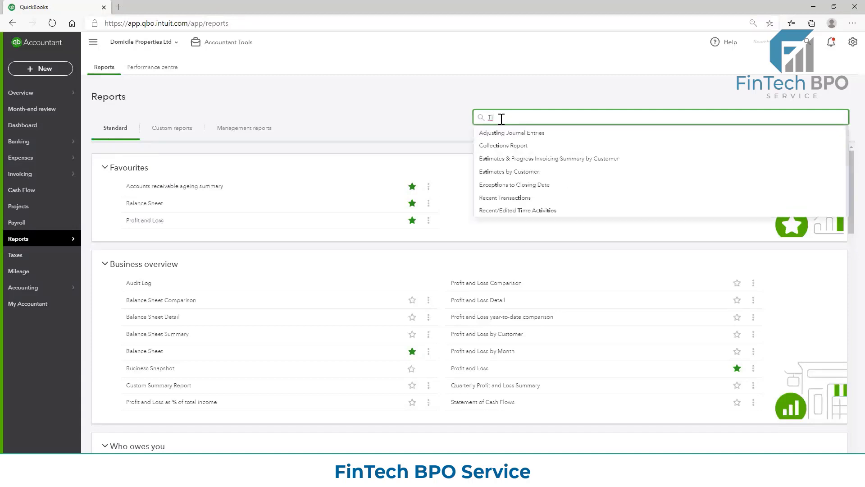
{"action": "key", "text": "BackSpace"}
{"action": "type", "text": "ri"}
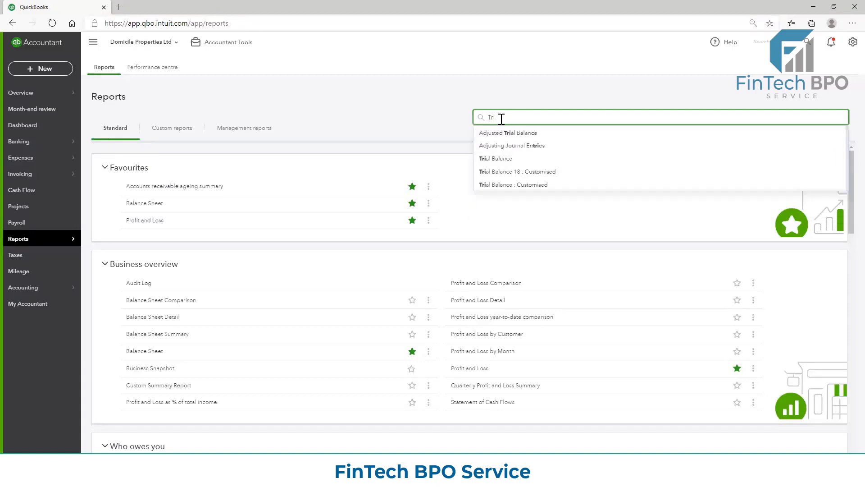
{"action": "left_click", "coordinate": [494, 161]}
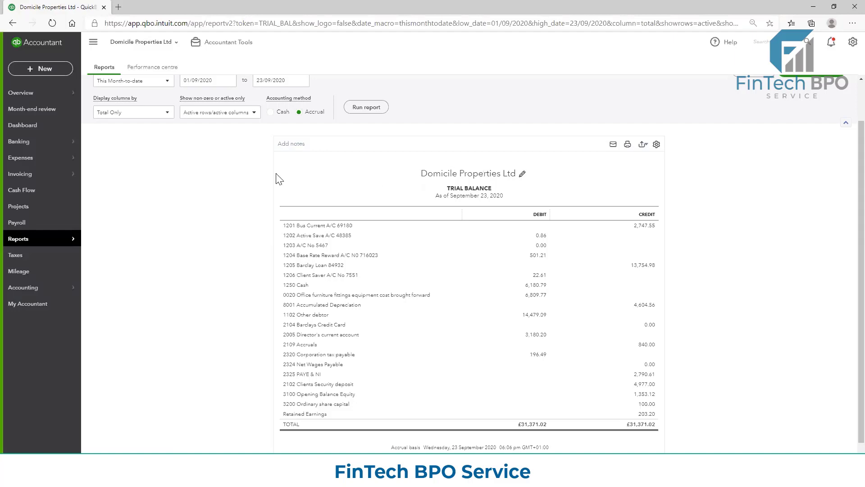
Set the Trial Balance report period to Last Year and run the report
{"action": "scroll", "coordinate": [262, 173], "scroll_direction": "up", "scroll_amount": 2}
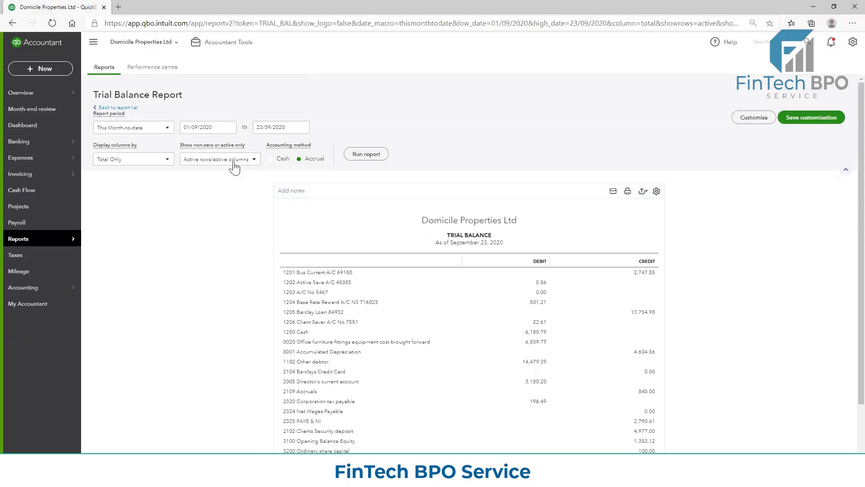
{"action": "left_click", "coordinate": [167, 127]}
{"action": "left_click_drag", "start_coordinate": [171, 158], "coordinate": [173, 217]}
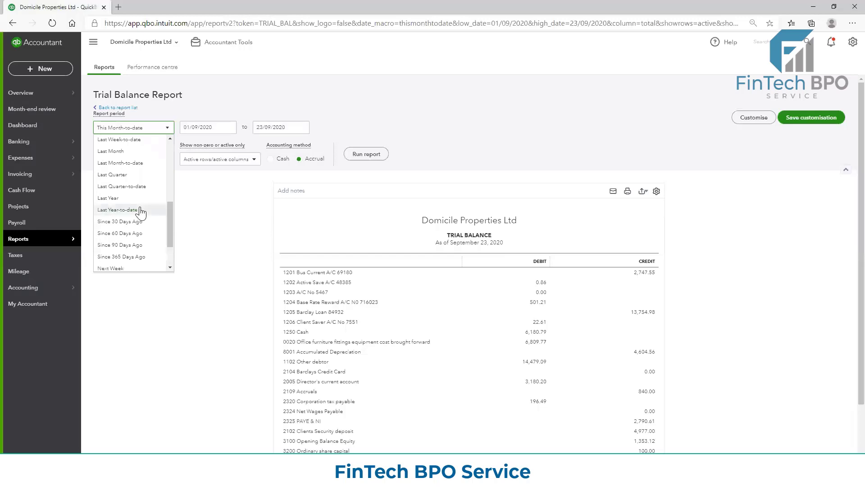
{"action": "left_click", "coordinate": [138, 203]}
{"action": "left_click", "coordinate": [366, 155]}
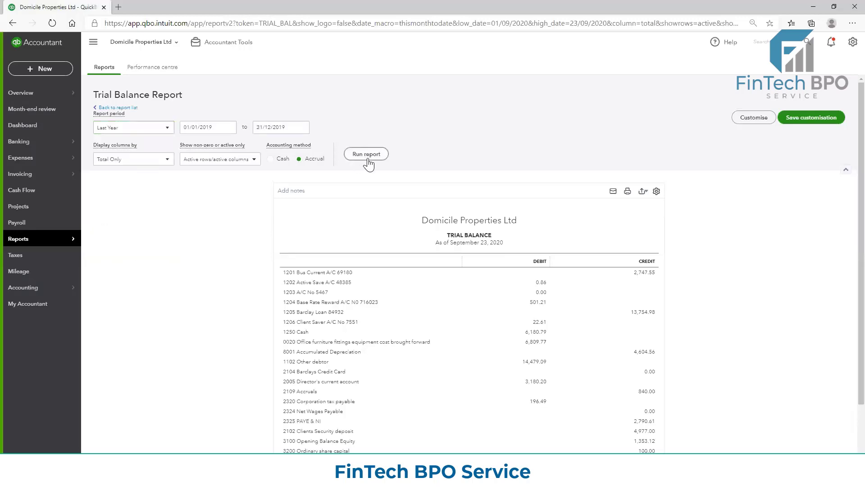
Examine the debit and credit balances and the totals across the whole Trial Balance report
{"action": "scroll", "coordinate": [368, 158], "scroll_direction": "down", "scroll_amount": 2}
{"action": "scroll", "coordinate": [518, 288], "scroll_direction": "down", "scroll_amount": 4}
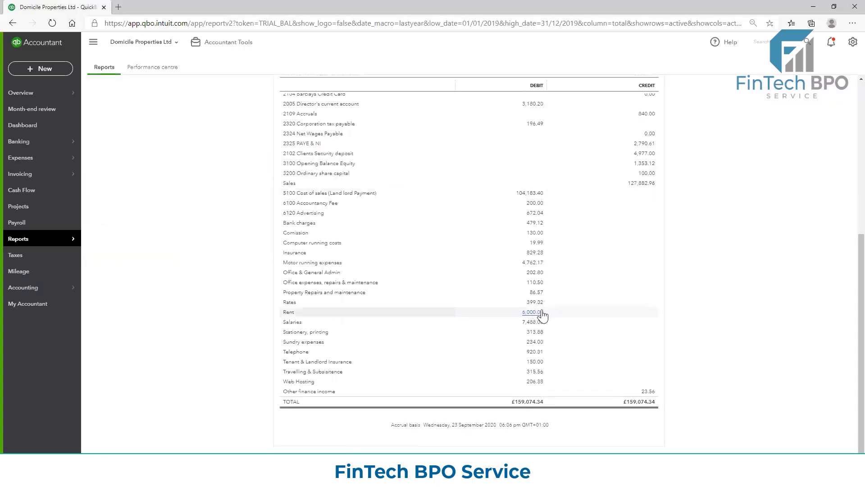
{"action": "scroll", "coordinate": [541, 315], "scroll_direction": "up", "scroll_amount": 10}
{"action": "scroll", "coordinate": [550, 305], "scroll_direction": "down", "scroll_amount": 6}
{"action": "scroll", "coordinate": [550, 308], "scroll_direction": "down", "scroll_amount": 3}
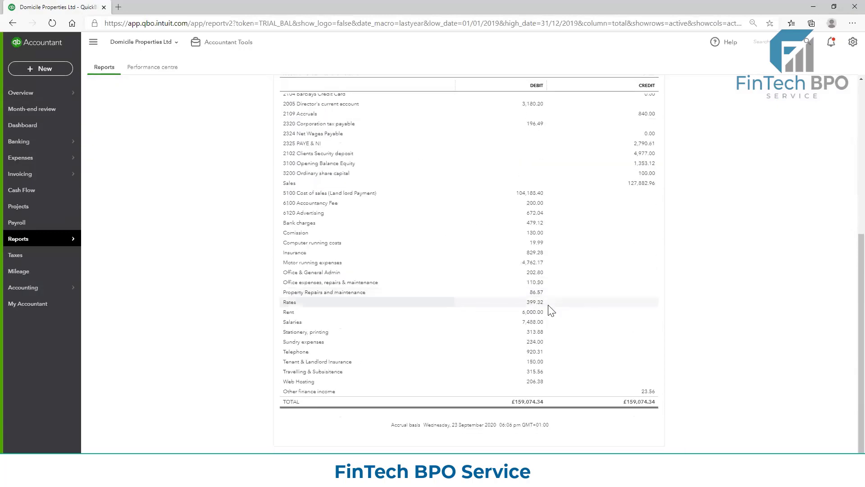
{"action": "scroll", "coordinate": [553, 309], "scroll_direction": "up", "scroll_amount": 2}
{"action": "scroll", "coordinate": [550, 293], "scroll_direction": "up", "scroll_amount": 5}
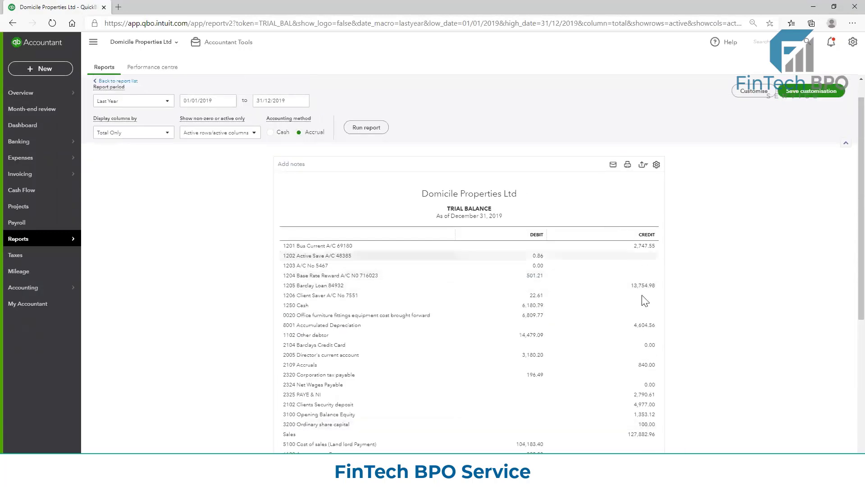
{"action": "scroll", "coordinate": [653, 361], "scroll_direction": "down", "scroll_amount": 6}
{"action": "scroll", "coordinate": [656, 364], "scroll_direction": "up", "scroll_amount": 4}
{"action": "scroll", "coordinate": [649, 356], "scroll_direction": "up", "scroll_amount": 3}
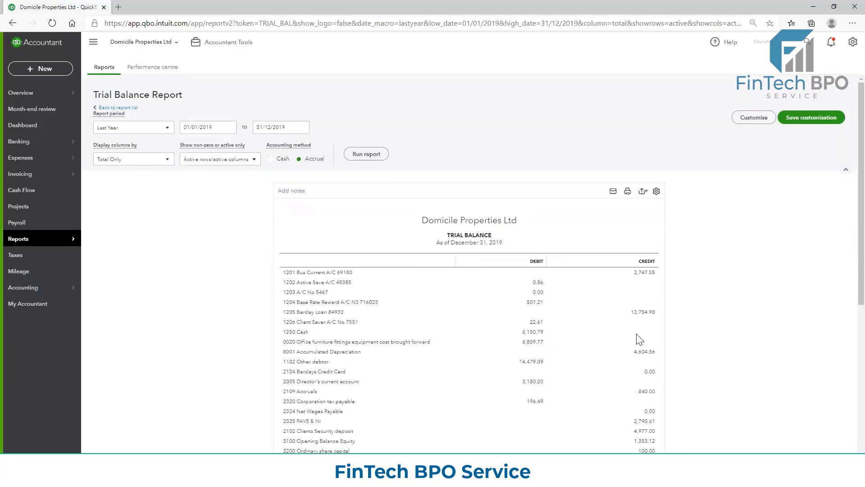
Review the export options, print preview and email form for the Trial Balance report, and close the form without sending
{"action": "left_click", "coordinate": [642, 194]}
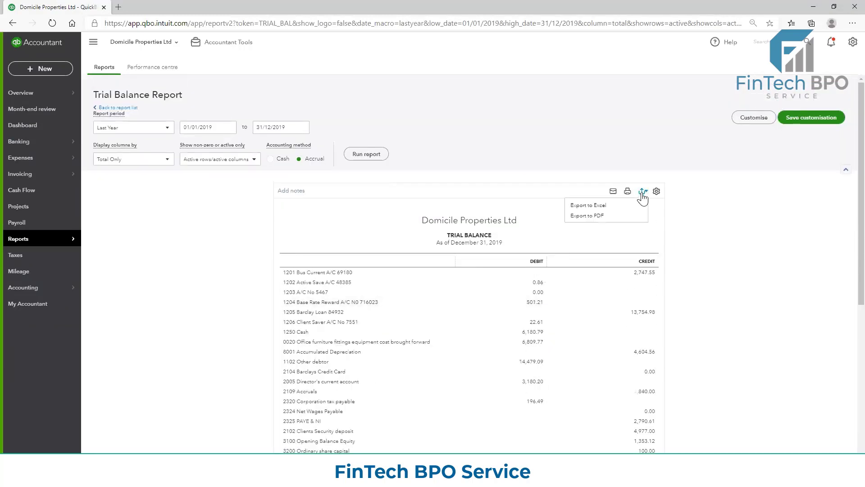
{"action": "left_click", "coordinate": [613, 193]}
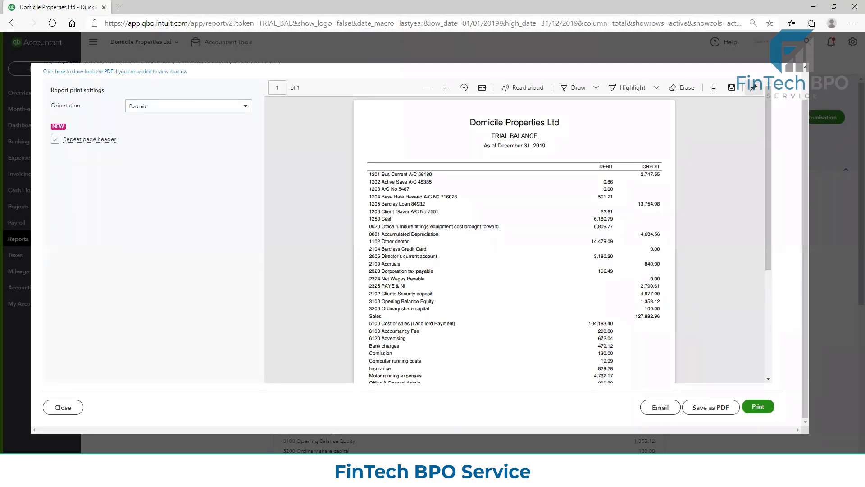
{"action": "left_click", "coordinate": [663, 408]}
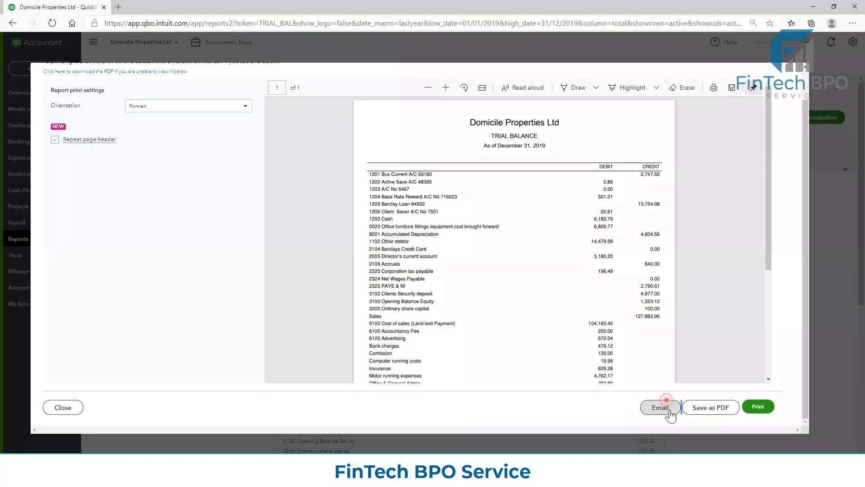
{"action": "left_click", "coordinate": [659, 411]}
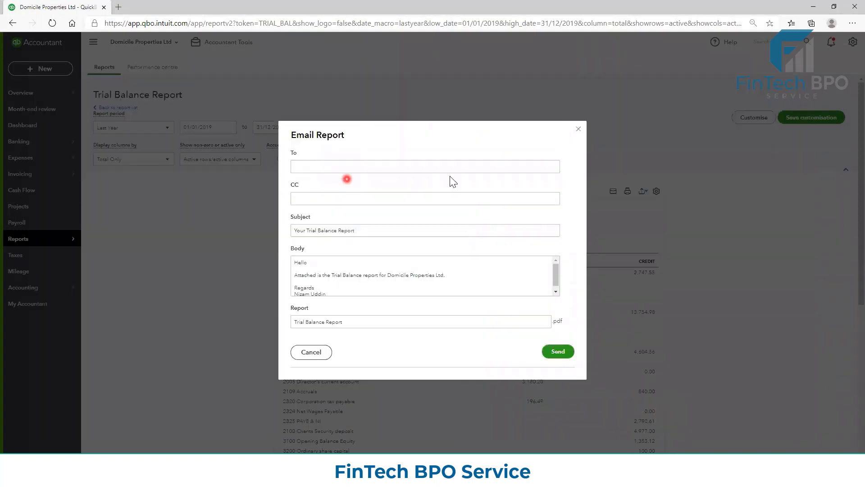
{"action": "left_click", "coordinate": [333, 166]}
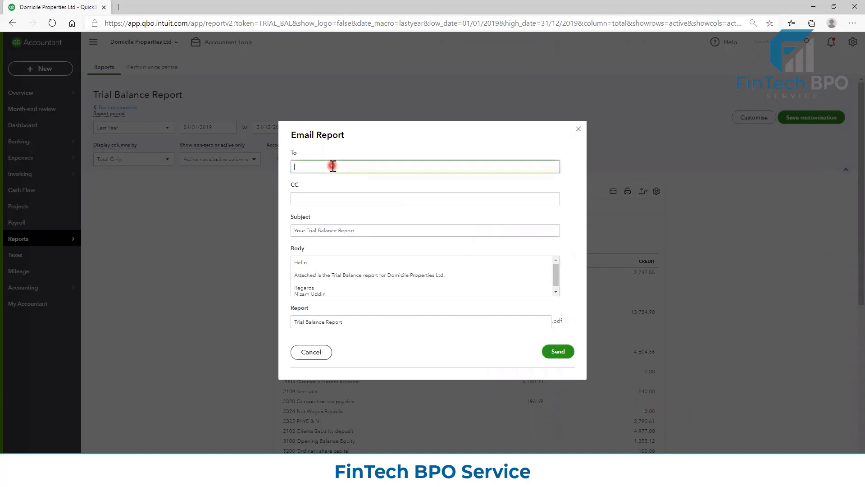
{"action": "left_click", "coordinate": [578, 130]}
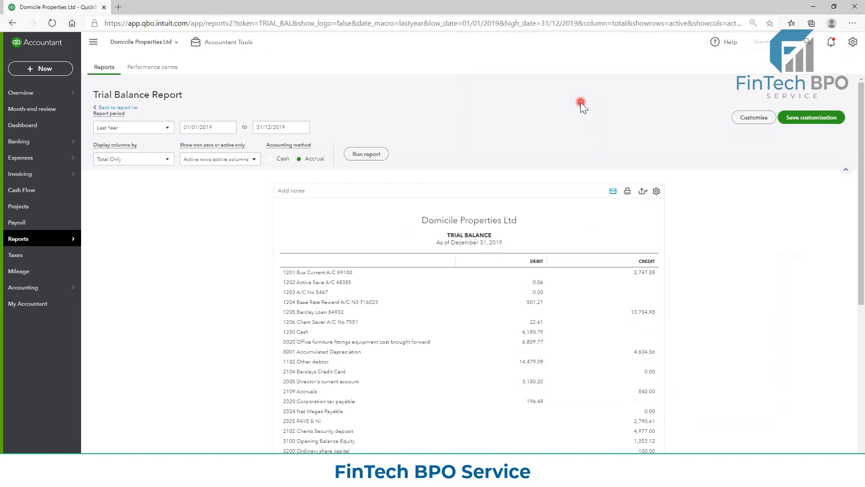
Enter Trial Balance'19 as the custom report name and 2019 Report as its group, and try to save the customisation
{"action": "left_click", "coordinate": [795, 129]}
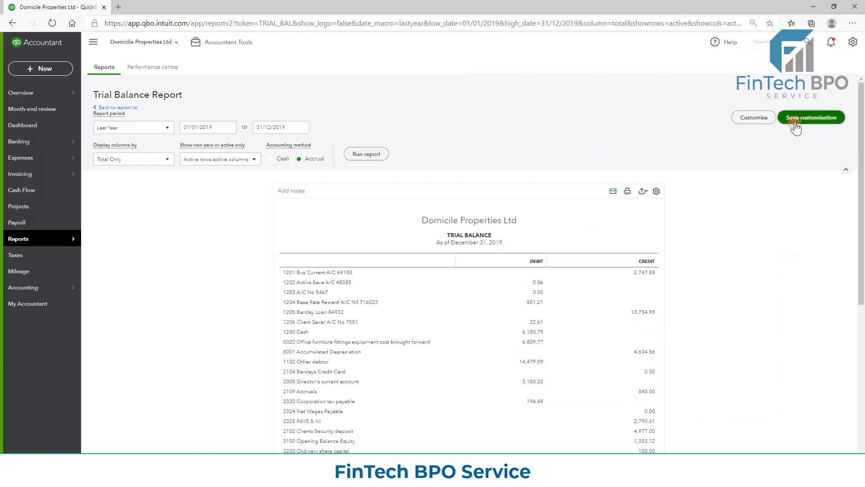
{"action": "left_click", "coordinate": [759, 182]}
{"action": "left_click", "coordinate": [756, 185]}
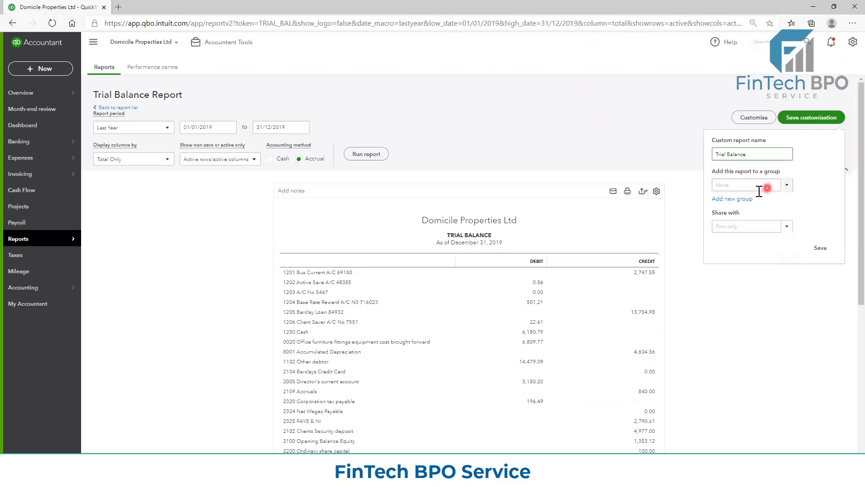
{"action": "left_click", "coordinate": [756, 184]}
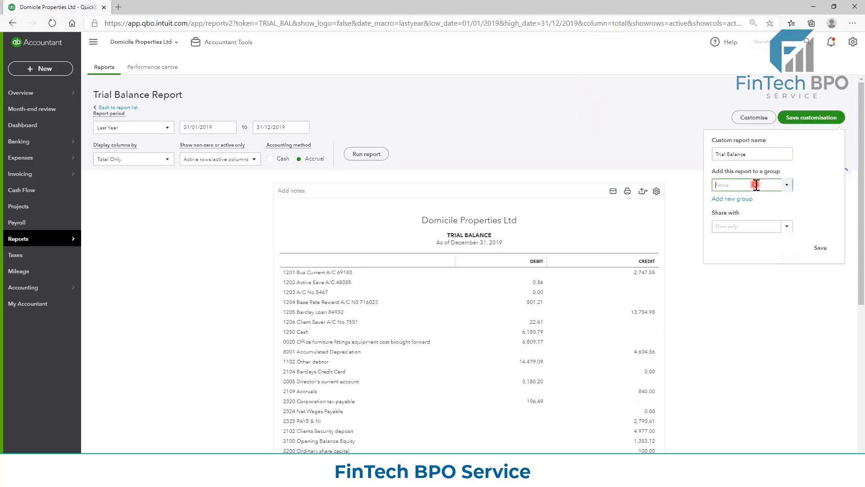
{"action": "type", "text": "2019 Report"}
{"action": "triple_click", "coordinate": [755, 154]}
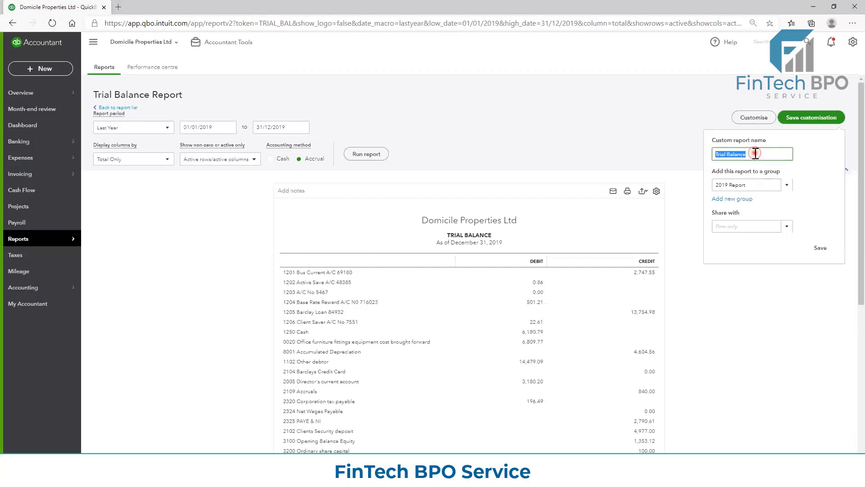
{"action": "left_click", "coordinate": [757, 154]}
{"action": "type", "text": "'19"}
{"action": "left_click", "coordinate": [825, 248]}
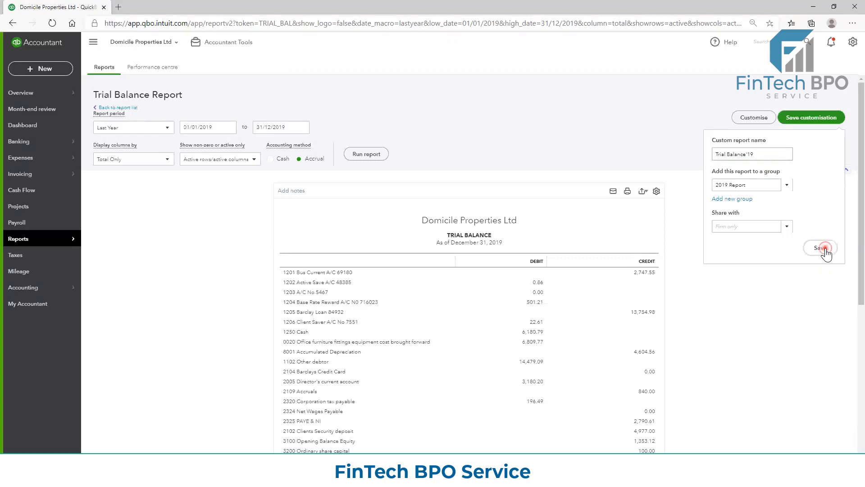
Add a new report group named 2019 Report and save the customised Trial Balance report
{"action": "left_click", "coordinate": [734, 200]}
{"action": "left_click", "coordinate": [746, 217]}
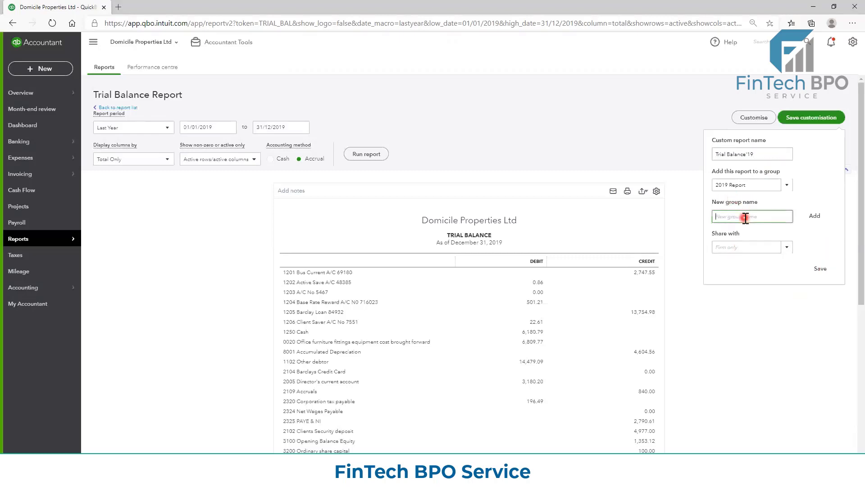
{"action": "type", "text": "2019 Report"}
{"action": "left_click", "coordinate": [814, 216]}
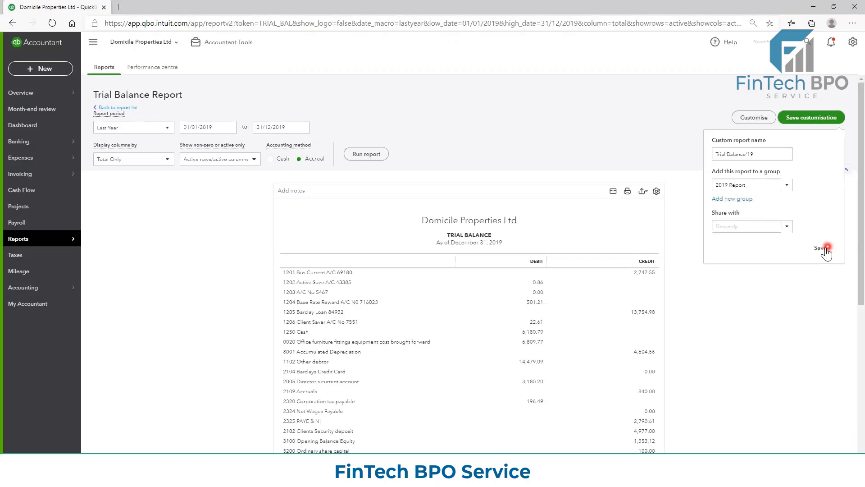
{"action": "left_click", "coordinate": [820, 249]}
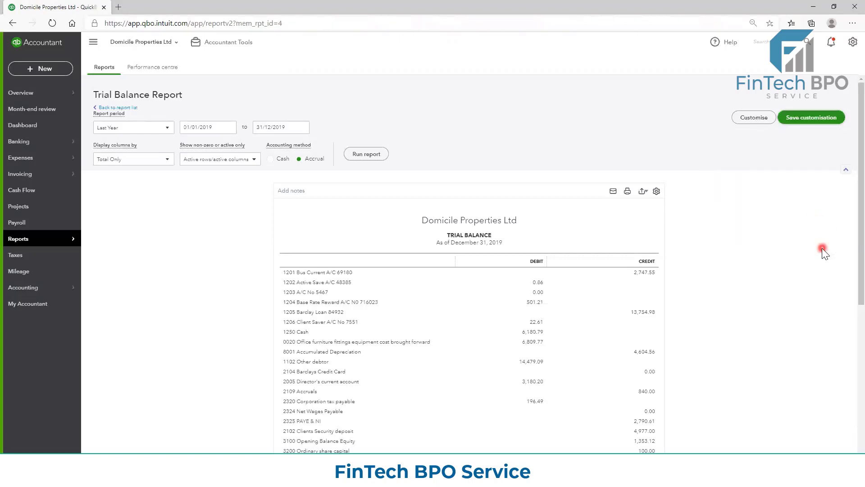
{"action": "scroll", "coordinate": [823, 251], "scroll_direction": "down", "scroll_amount": 2}
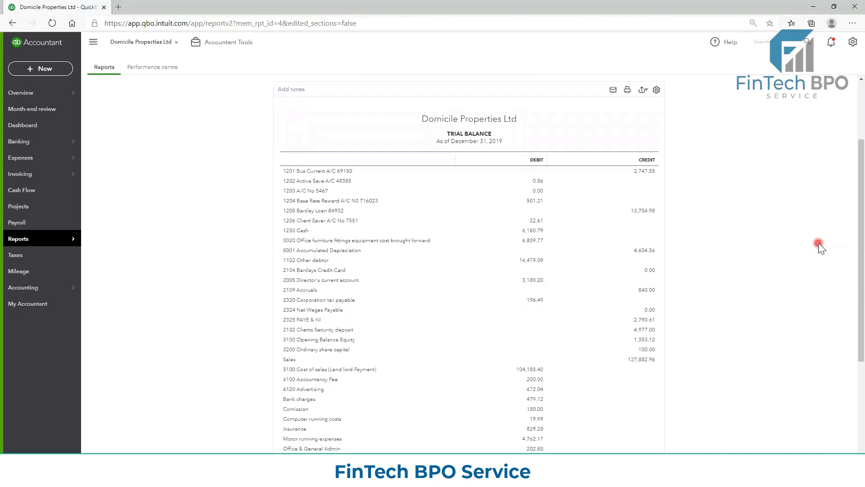
Return to the standard reports list and mark General Ledger in the For my accountant section as a favourite
{"action": "mouse_move", "coordinate": [41, 243]}
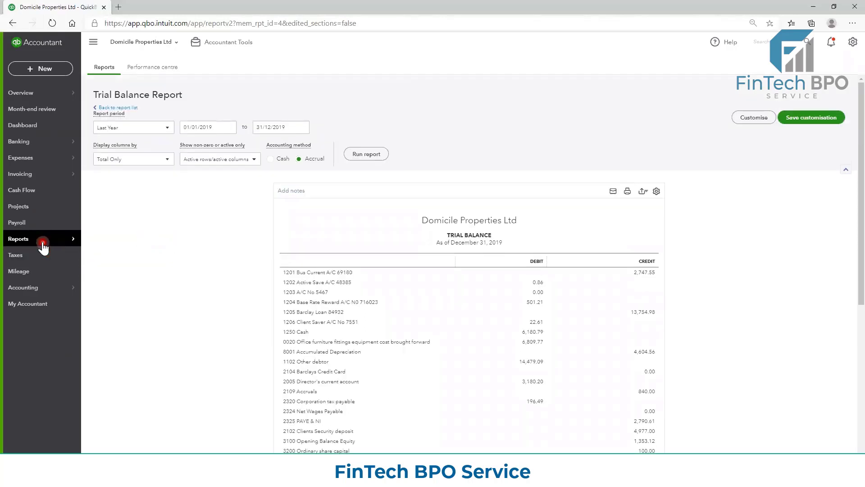
{"action": "left_click", "coordinate": [101, 238]}
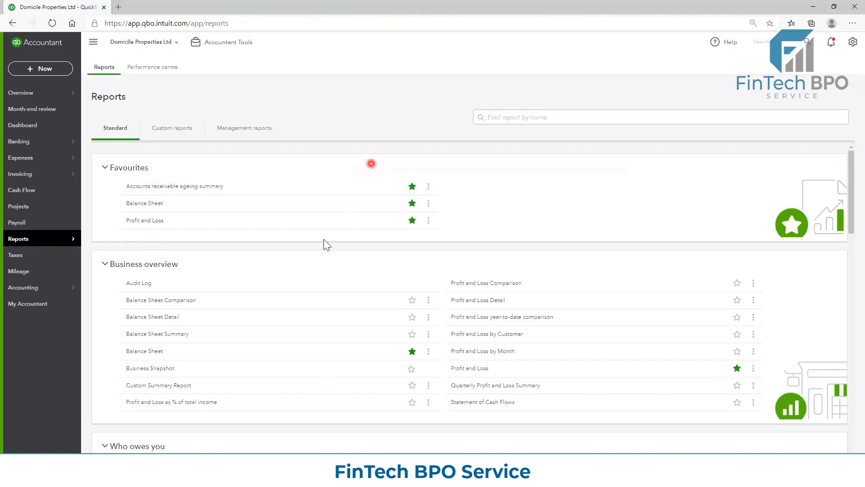
{"action": "scroll", "coordinate": [325, 245], "scroll_direction": "down", "scroll_amount": 20}
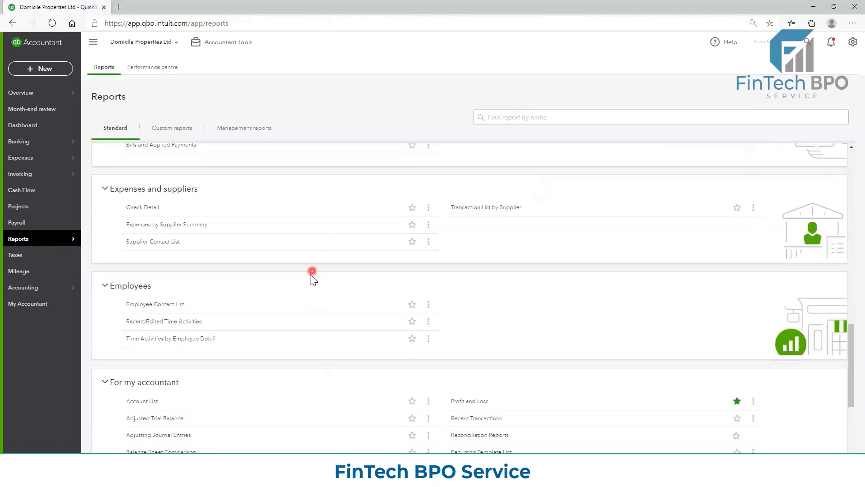
{"action": "scroll", "coordinate": [309, 276], "scroll_direction": "down", "scroll_amount": 5}
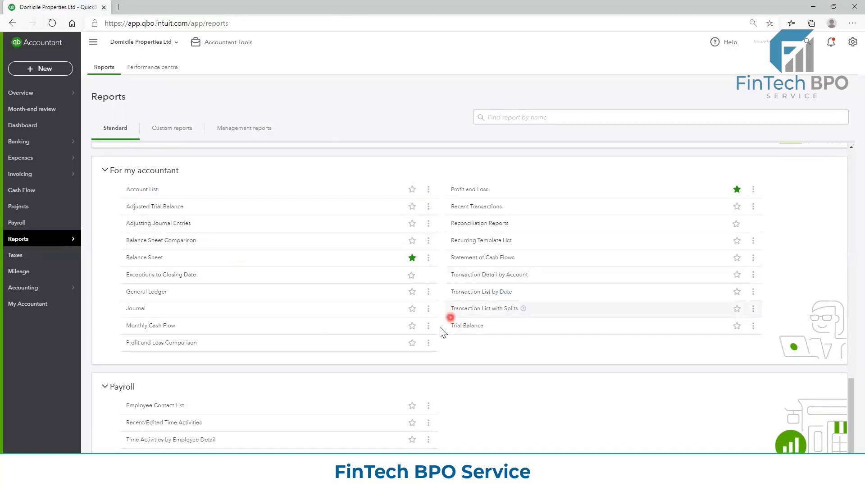
{"action": "left_click", "coordinate": [412, 292]}
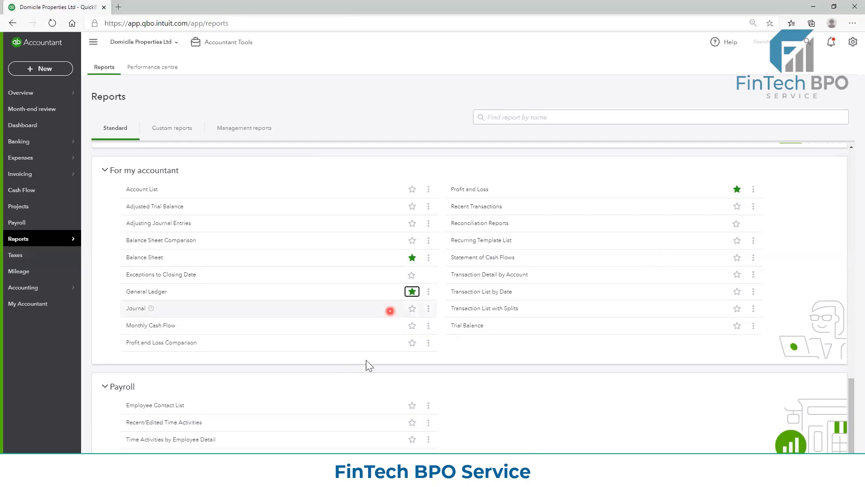
Toggle the favourite mark on Profit and Loss and mark Trial Balance as a favourite in the For my accountant section
{"action": "left_click", "coordinate": [429, 308]}
{"action": "left_click", "coordinate": [741, 190]}
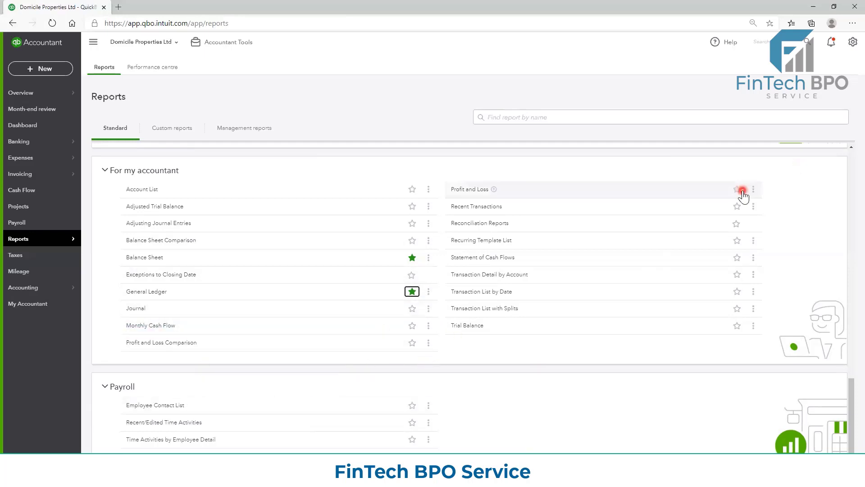
{"action": "left_click", "coordinate": [737, 326]}
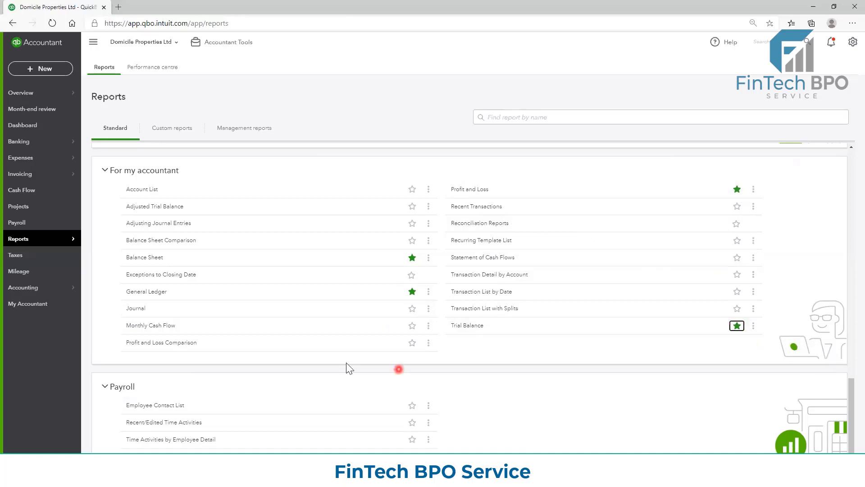
Open the General Ledger report, set its report period to Last Year and run it
{"action": "left_click", "coordinate": [154, 293]}
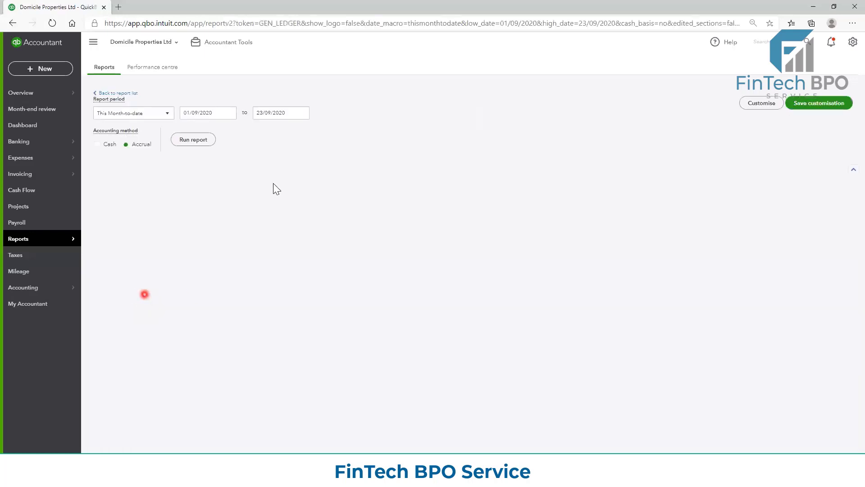
{"action": "left_click", "coordinate": [118, 129]}
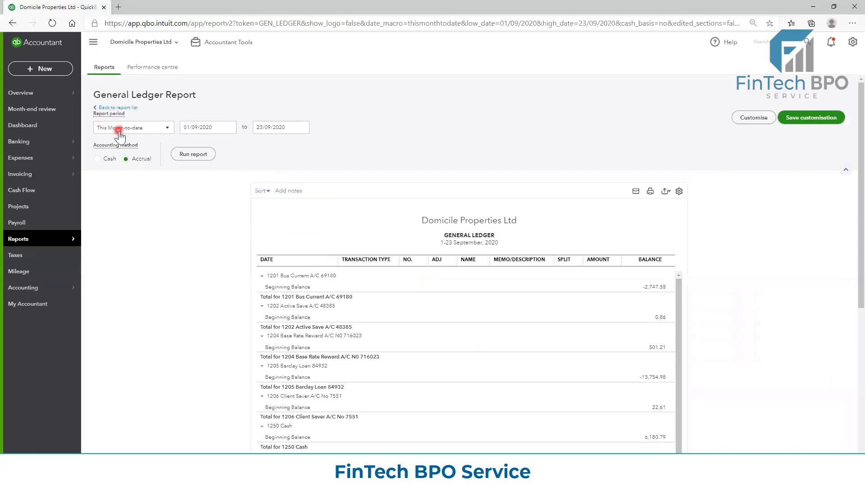
{"action": "scroll", "coordinate": [147, 249], "scroll_direction": "down", "scroll_amount": 1}
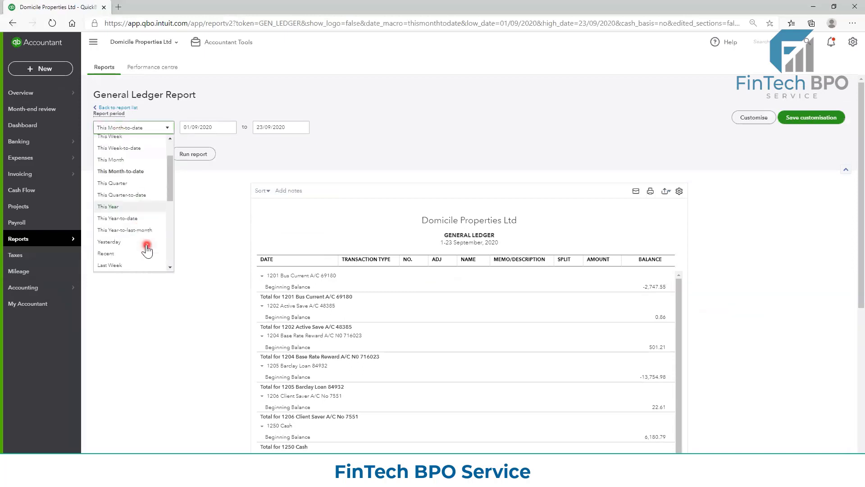
{"action": "scroll", "coordinate": [148, 187], "scroll_direction": "up", "scroll_amount": 1}
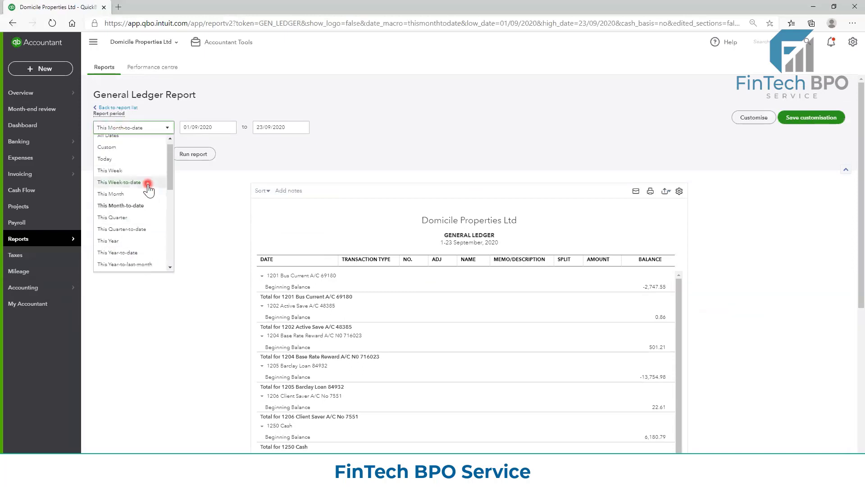
{"action": "scroll", "coordinate": [149, 187], "scroll_direction": "down", "scroll_amount": 4}
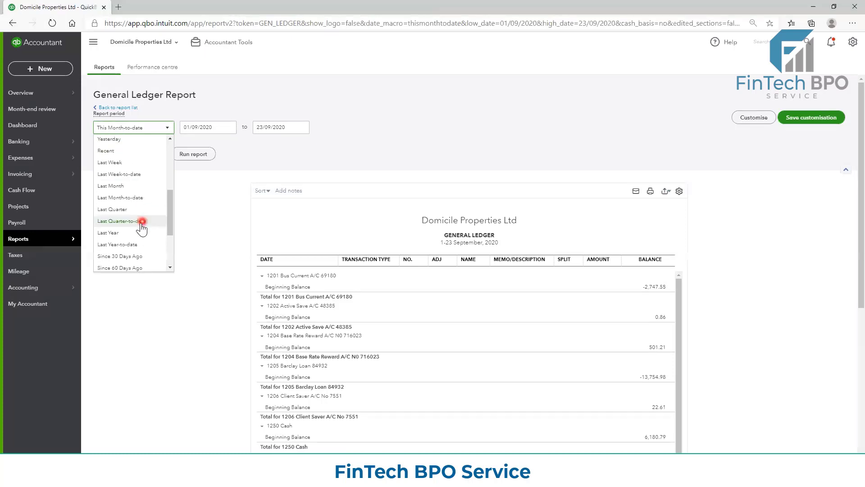
{"action": "left_click", "coordinate": [135, 233]}
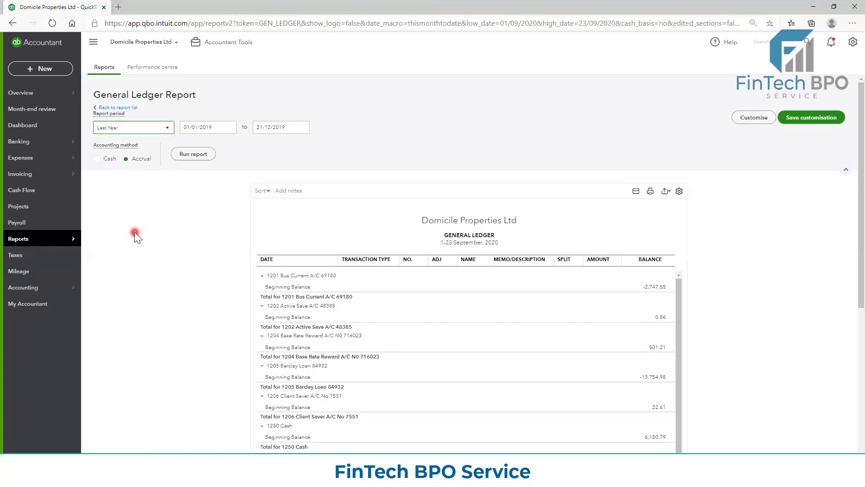
{"action": "left_click", "coordinate": [195, 154]}
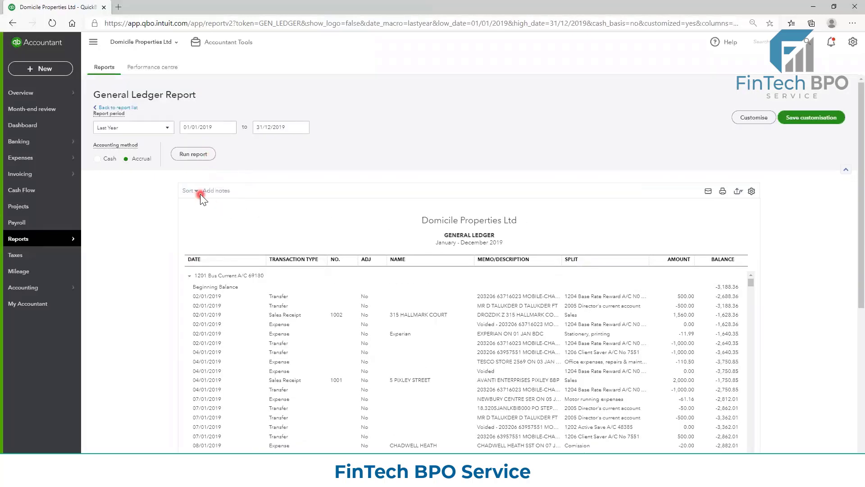
Sort the General Ledger report by Account and run it again
{"action": "left_click", "coordinate": [197, 191]}
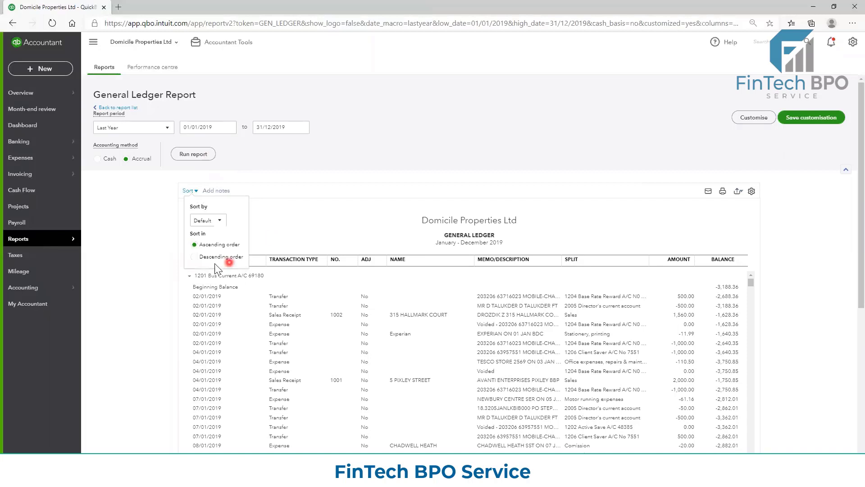
{"action": "left_click", "coordinate": [216, 220]}
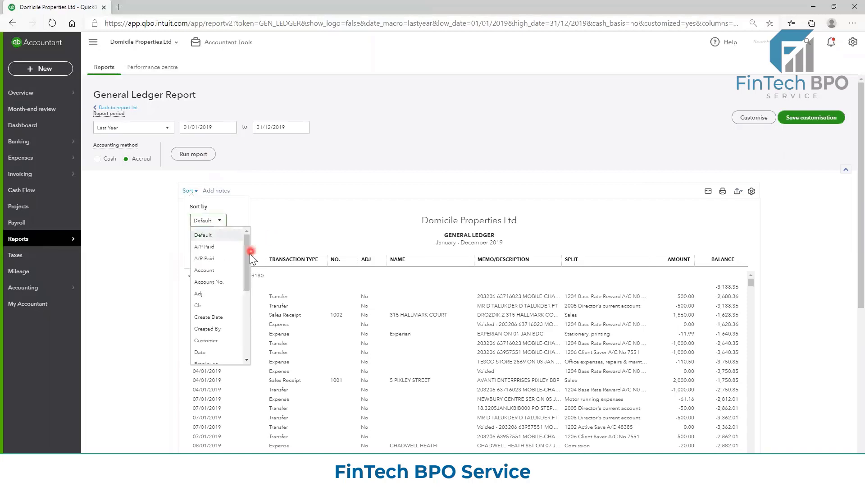
{"action": "scroll", "coordinate": [244, 294], "scroll_direction": "down", "scroll_amount": 2}
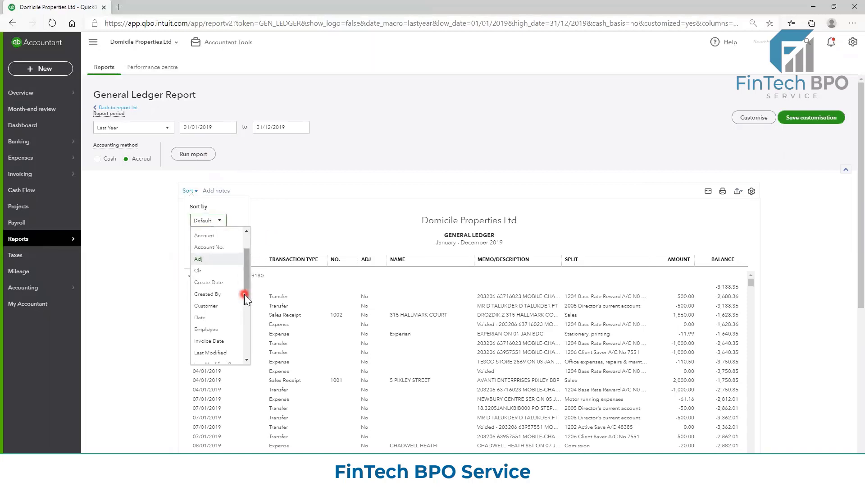
{"action": "scroll", "coordinate": [244, 294], "scroll_direction": "down", "scroll_amount": 4}
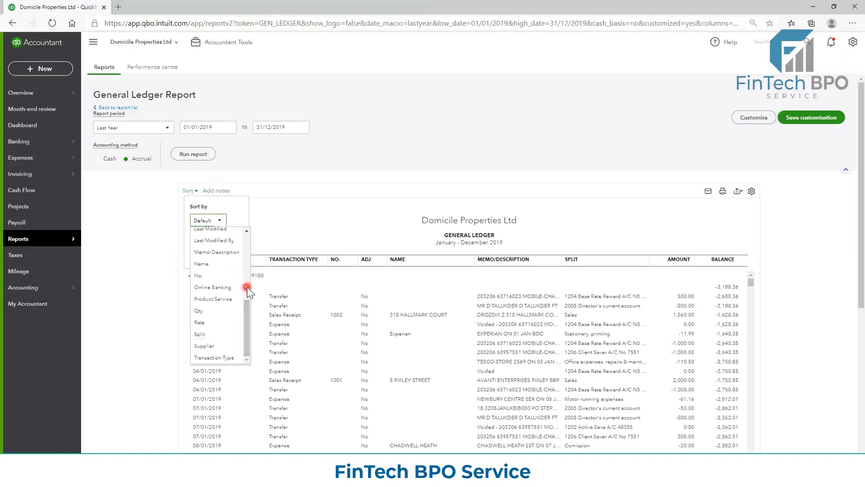
{"action": "scroll", "coordinate": [247, 284], "scroll_direction": "up", "scroll_amount": 6}
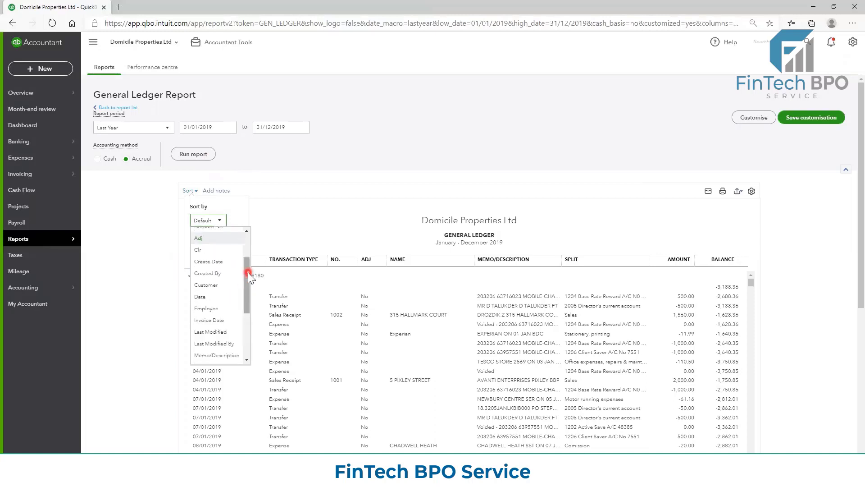
{"action": "scroll", "coordinate": [221, 275], "scroll_direction": "up", "scroll_amount": 1}
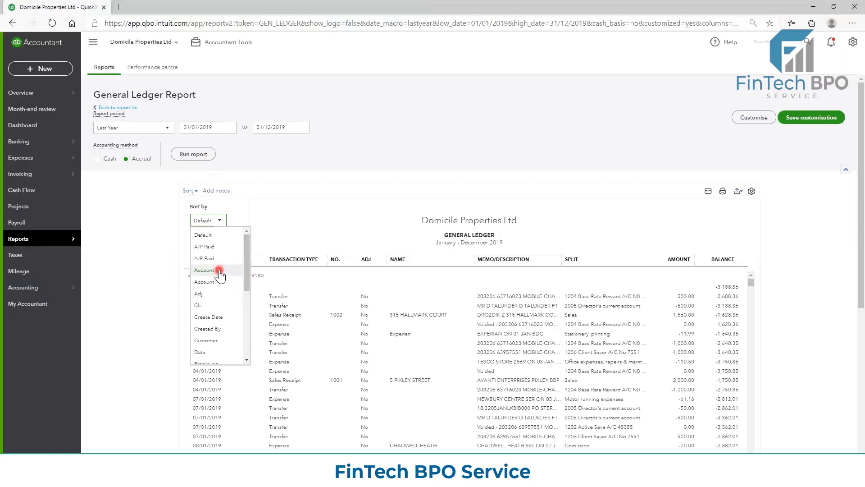
{"action": "left_click", "coordinate": [220, 273]}
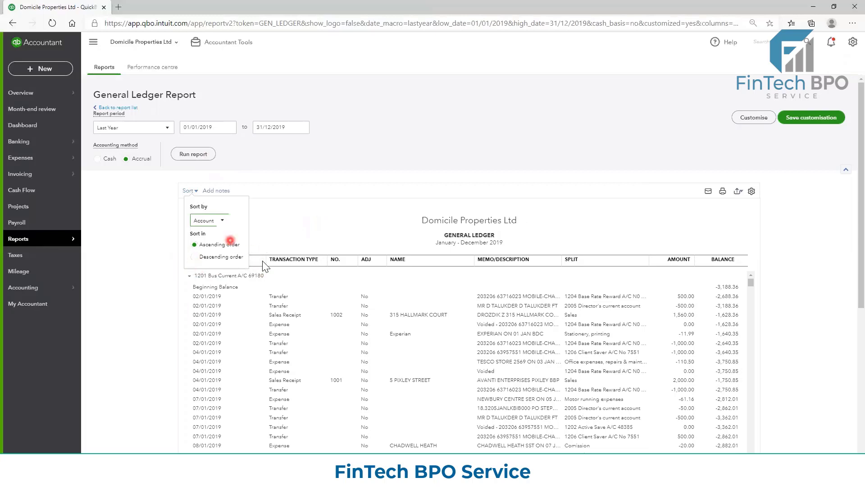
{"action": "scroll", "coordinate": [260, 257], "scroll_direction": "down", "scroll_amount": 5}
{"action": "scroll", "coordinate": [337, 247], "scroll_direction": "up", "scroll_amount": 5}
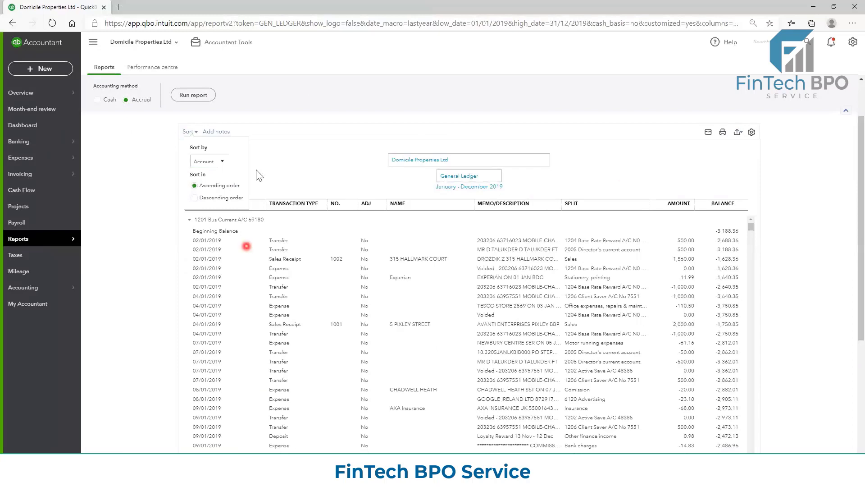
{"action": "left_click", "coordinate": [201, 96]}
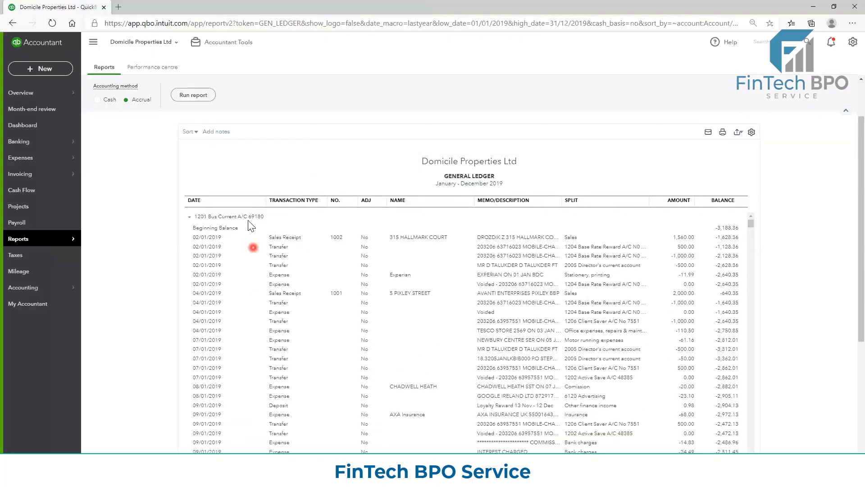
Look through the account sections and transactions of last year's General Ledger report
{"action": "scroll", "coordinate": [251, 239], "scroll_direction": "down", "scroll_amount": 10}
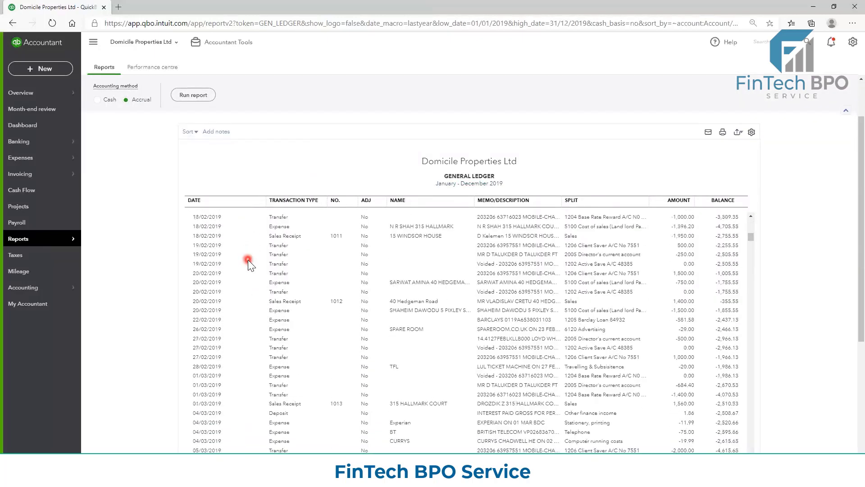
{"action": "scroll", "coordinate": [248, 261], "scroll_direction": "down", "scroll_amount": 20}
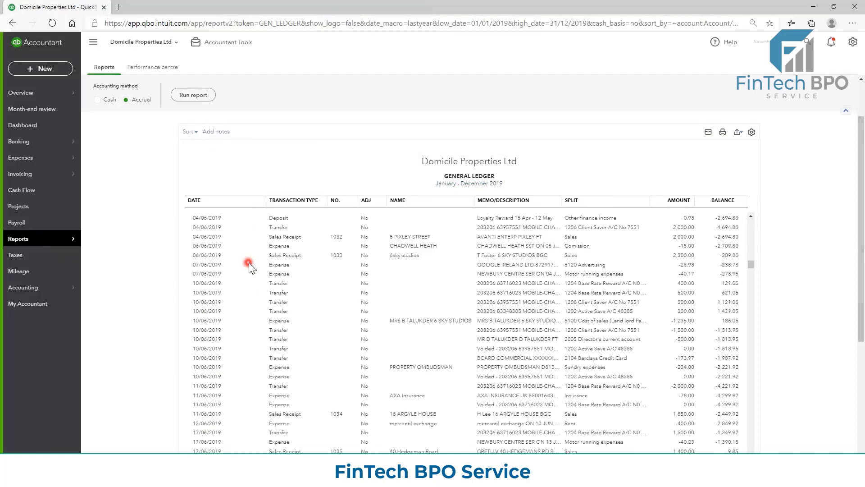
{"action": "scroll", "coordinate": [248, 263], "scroll_direction": "down", "scroll_amount": 20}
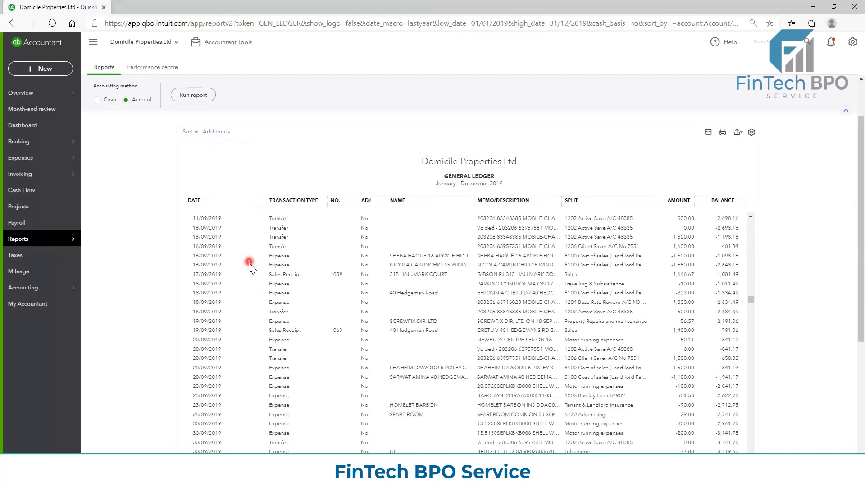
{"action": "scroll", "coordinate": [249, 262], "scroll_direction": "down", "scroll_amount": 20}
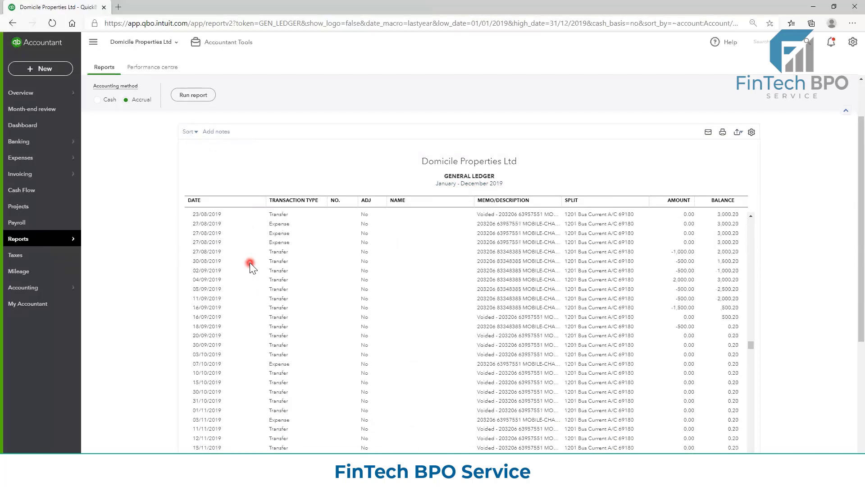
{"action": "scroll", "coordinate": [250, 263], "scroll_direction": "down", "scroll_amount": 20}
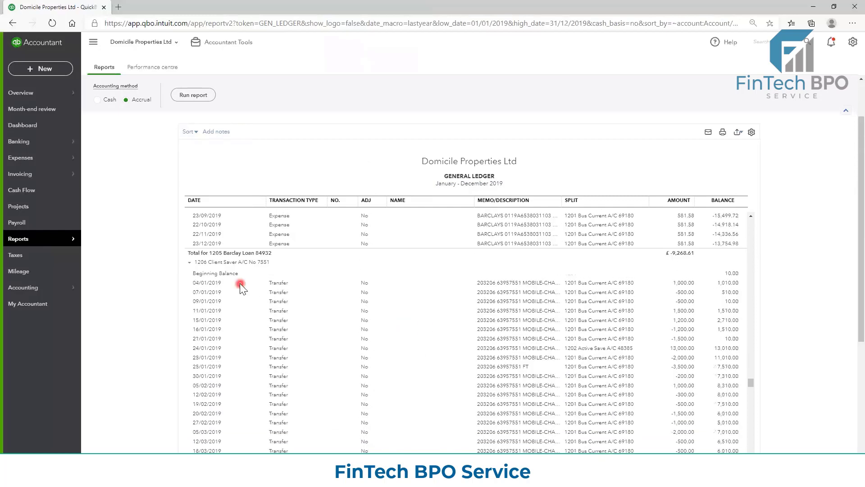
{"action": "scroll", "coordinate": [244, 279], "scroll_direction": "down", "scroll_amount": 20}
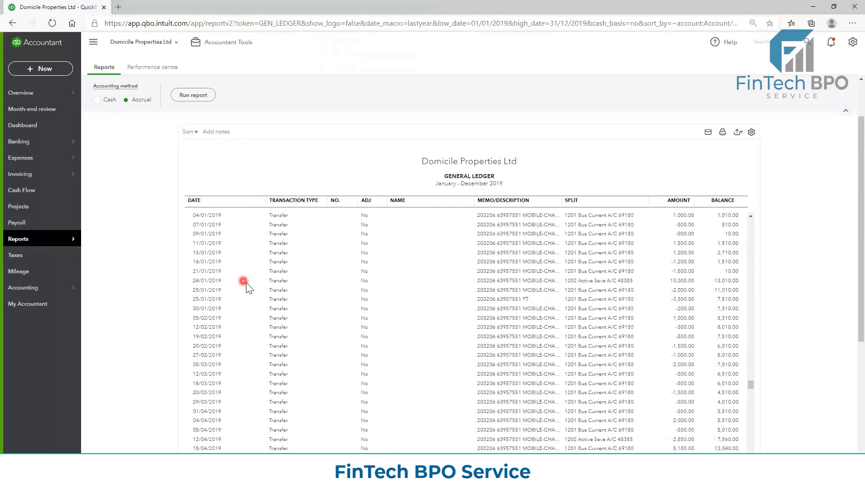
{"action": "scroll", "coordinate": [246, 283], "scroll_direction": "up", "scroll_amount": 5}
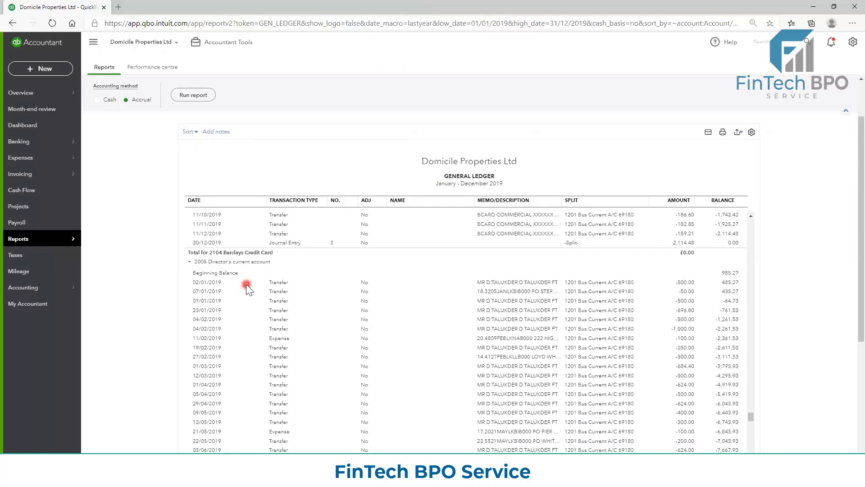
{"action": "scroll", "coordinate": [251, 284], "scroll_direction": "down", "scroll_amount": 20}
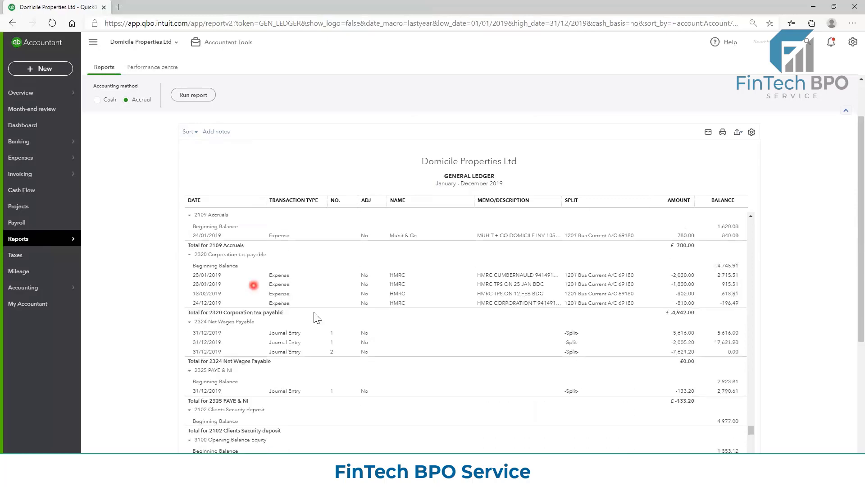
{"action": "scroll", "coordinate": [318, 312], "scroll_direction": "down", "scroll_amount": 15}
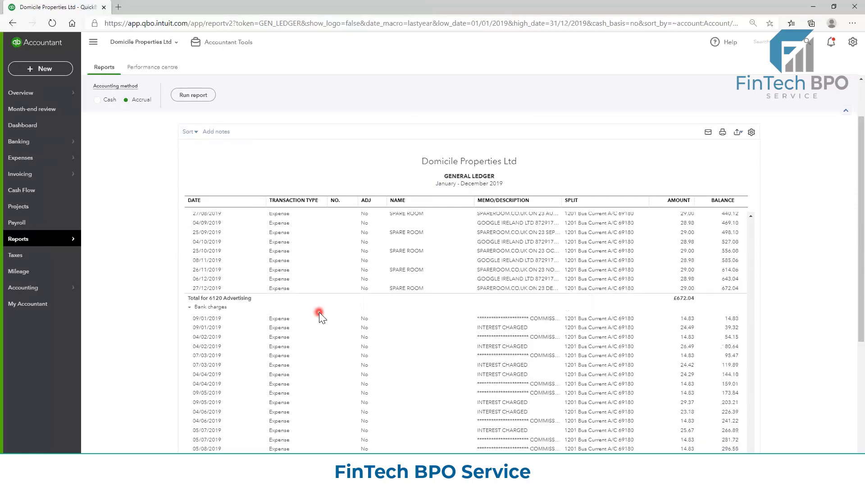
{"action": "scroll", "coordinate": [324, 305], "scroll_direction": "down", "scroll_amount": 10}
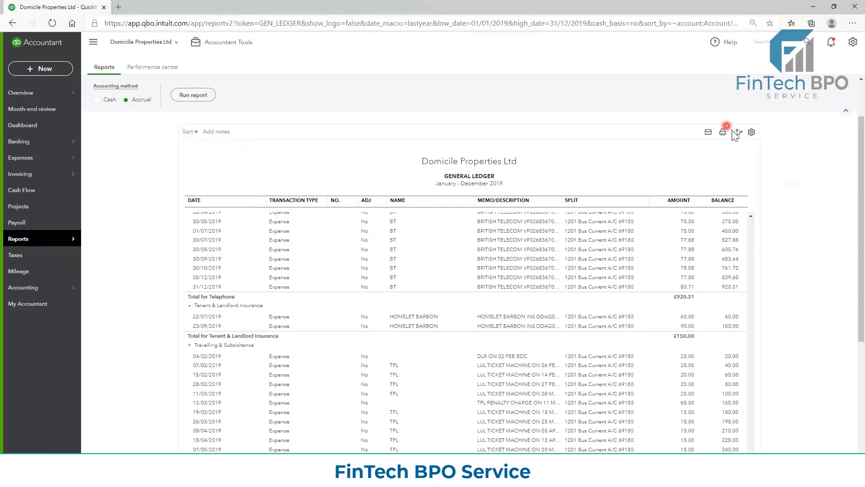
{"action": "scroll", "coordinate": [217, 128], "scroll_direction": "down", "scroll_amount": 5}
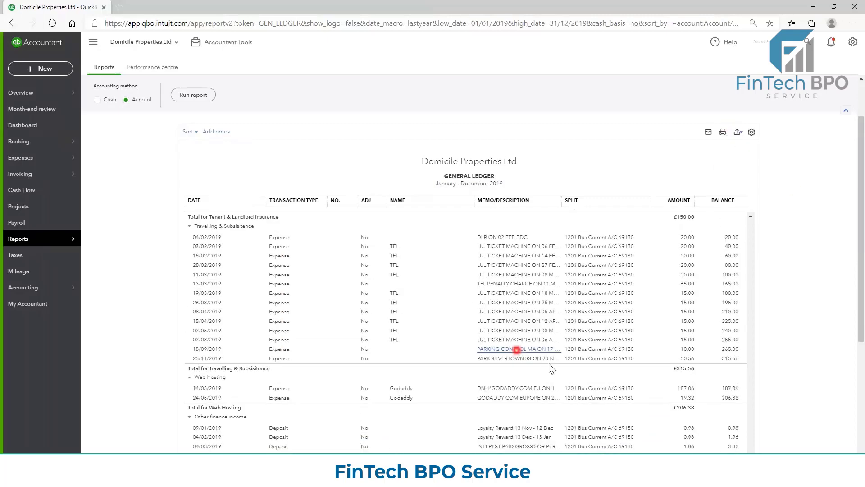
{"action": "scroll", "coordinate": [203, 129], "scroll_direction": "up", "scroll_amount": 5}
{"action": "scroll", "coordinate": [181, 120], "scroll_direction": "up", "scroll_amount": 10}
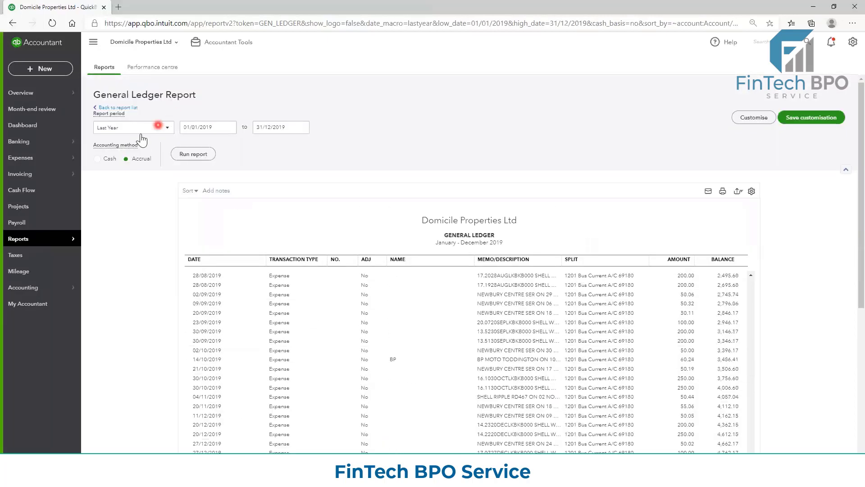
Save the customised report as General Ledger,19 in the 2019 Report group
{"action": "left_click", "coordinate": [811, 118]}
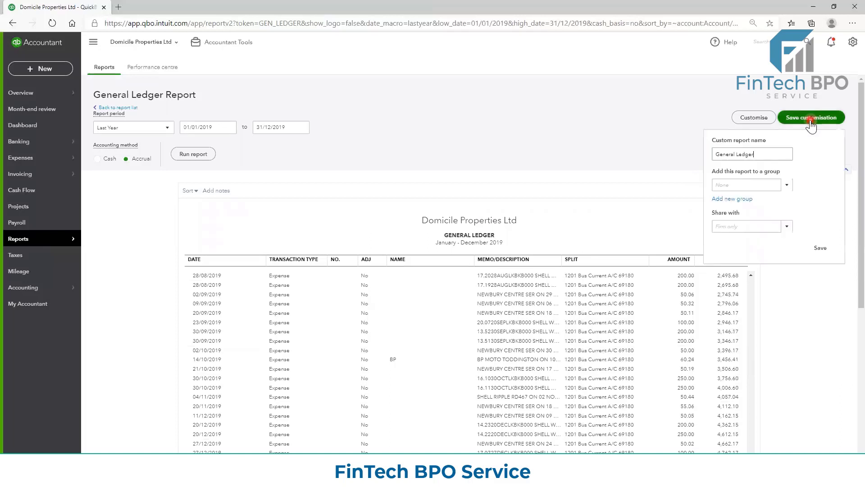
{"action": "left_click", "coordinate": [769, 154]}
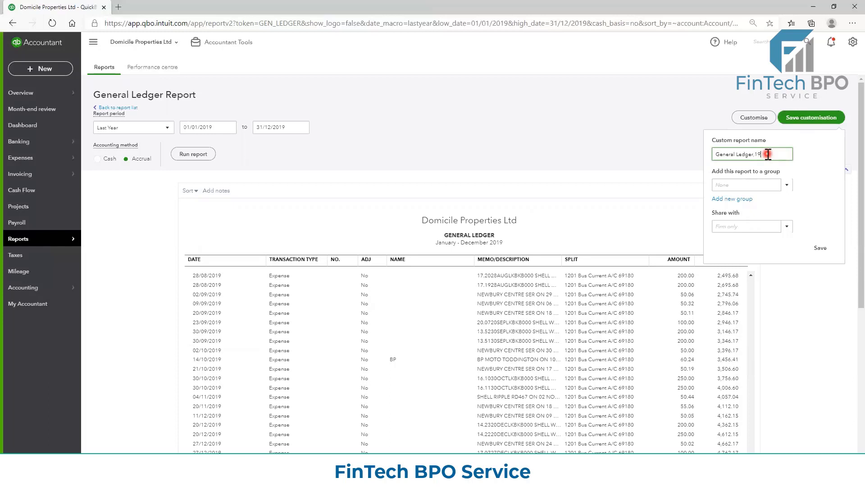
{"action": "left_click", "coordinate": [761, 187]}
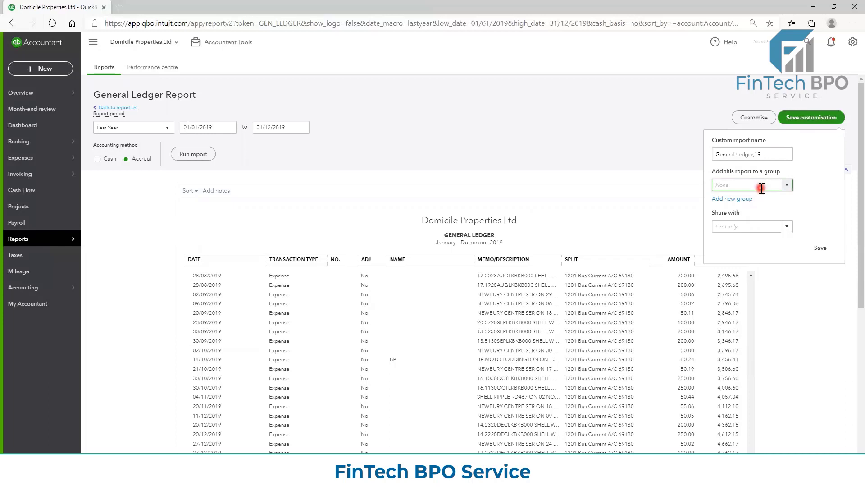
{"action": "type", "text": "2019"}
{"action": "left_click", "coordinate": [748, 199]}
{"action": "left_click", "coordinate": [821, 248]}
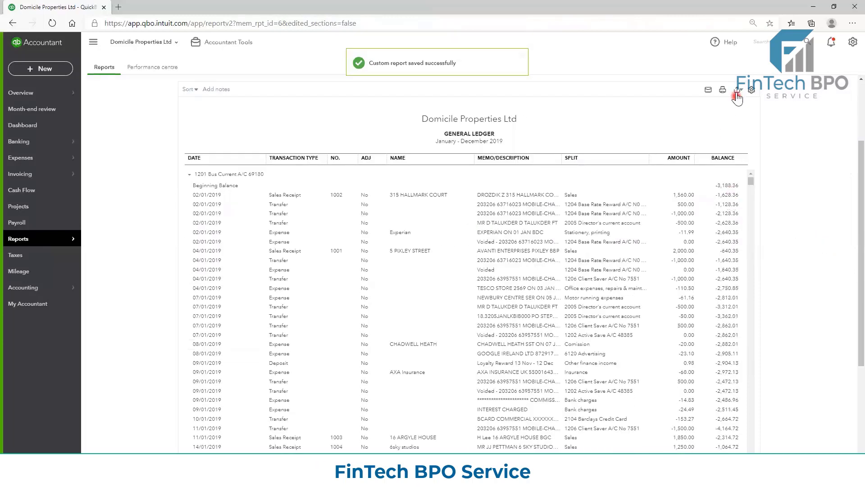
Review the General Ledger report's Excel and PDF export options and look through its print and PDF preview
{"action": "left_click", "coordinate": [737, 95]}
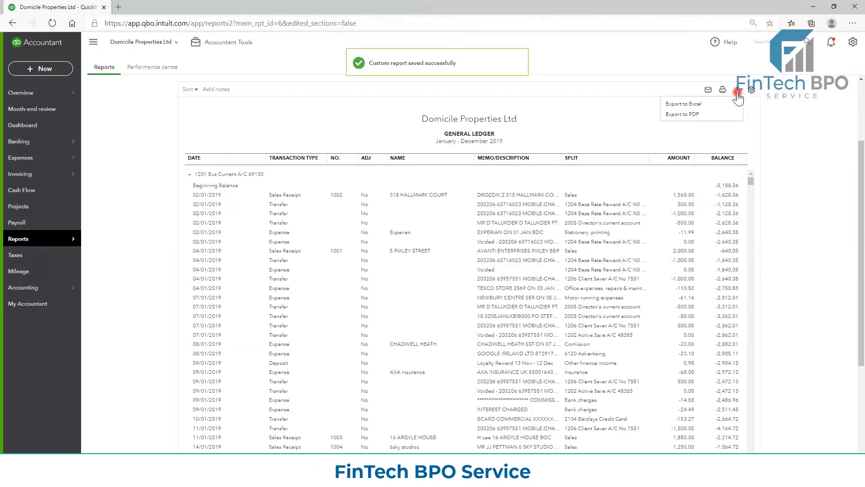
{"action": "left_click", "coordinate": [708, 114]}
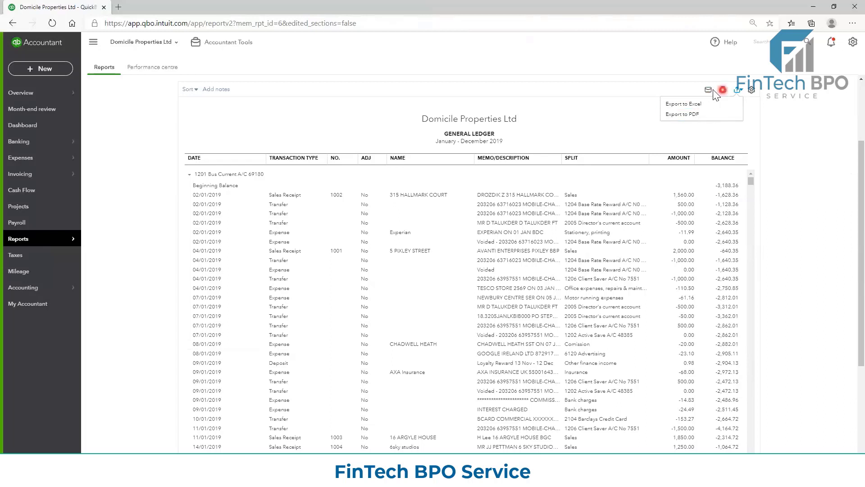
{"action": "left_click", "coordinate": [711, 91]}
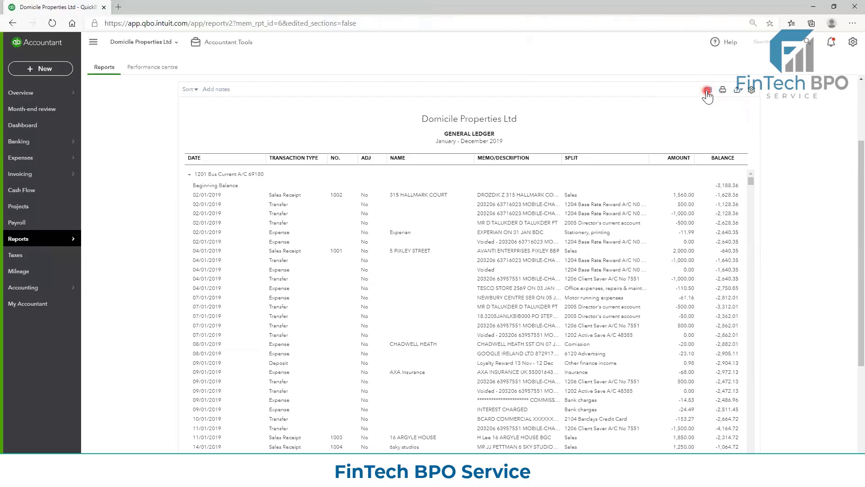
{"action": "left_click", "coordinate": [708, 92]}
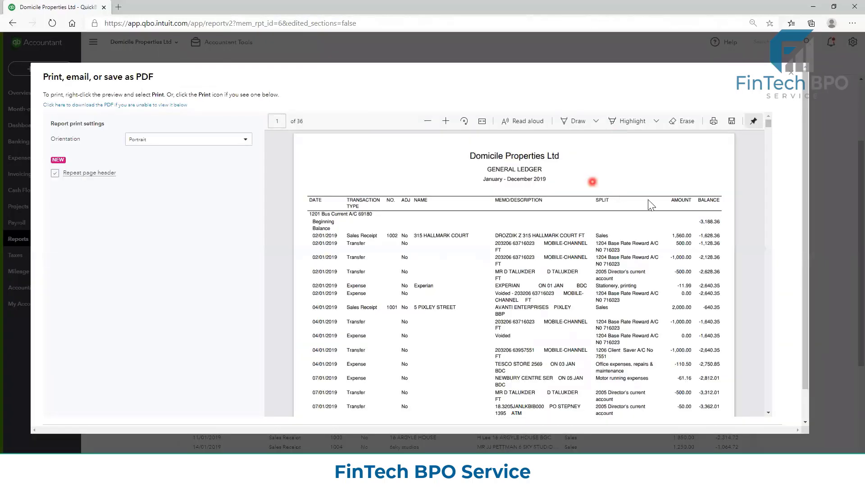
{"action": "scroll", "coordinate": [712, 315], "scroll_direction": "down", "scroll_amount": 3}
{"action": "scroll", "coordinate": [724, 330], "scroll_direction": "down", "scroll_amount": 10}
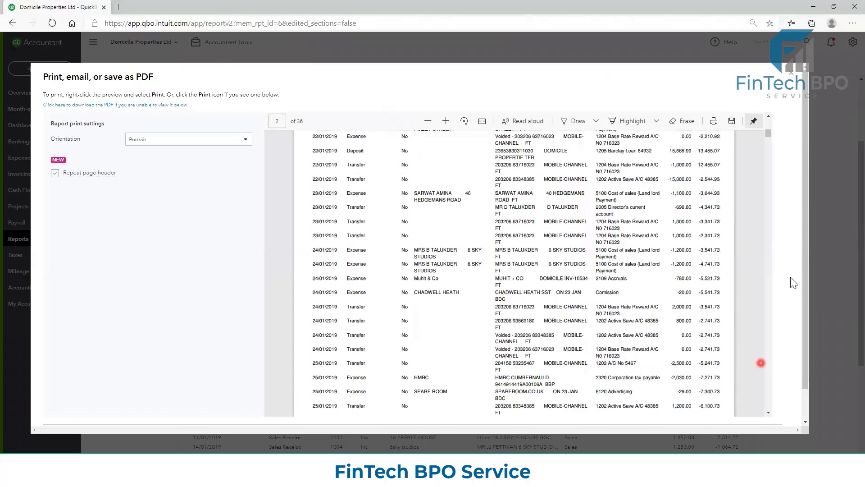
{"action": "scroll", "coordinate": [766, 370], "scroll_direction": "down", "scroll_amount": 1}
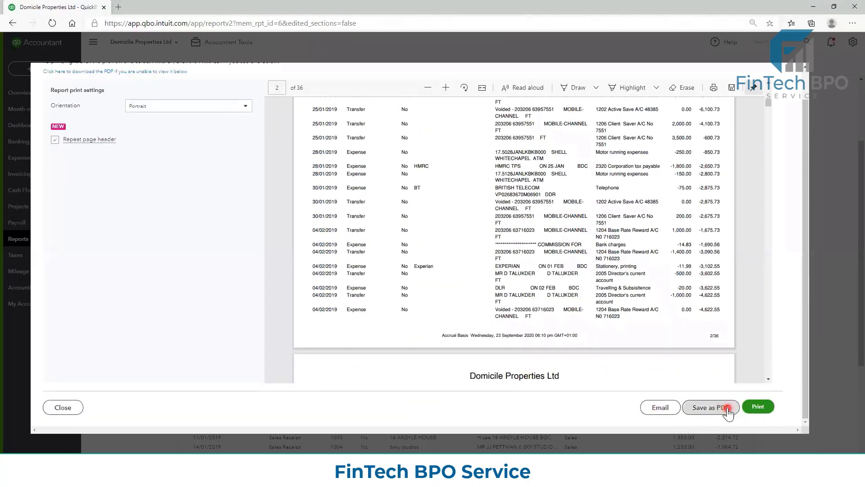
View the email form for the General Ledger report and close it without sending
{"action": "left_click", "coordinate": [661, 408]}
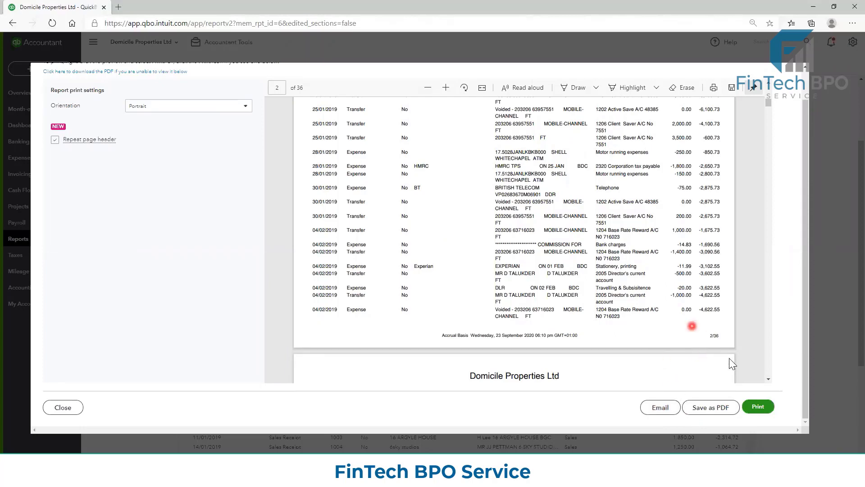
{"action": "left_click", "coordinate": [661, 408]}
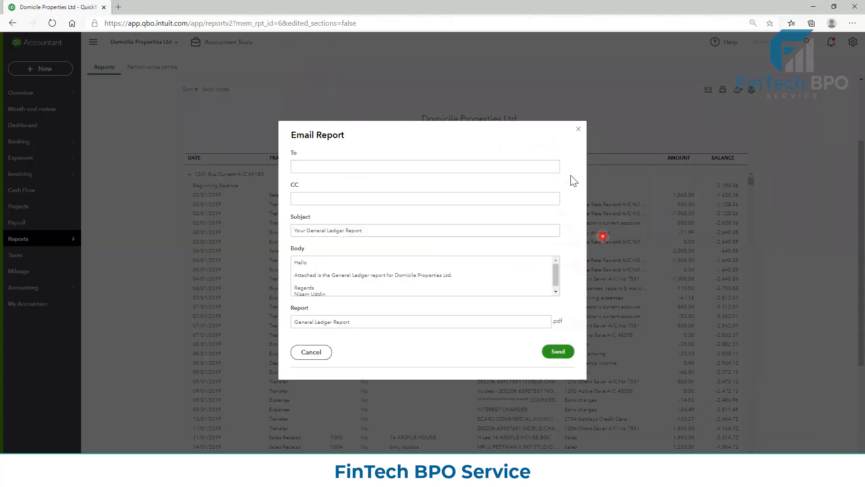
{"action": "left_click", "coordinate": [577, 130]}
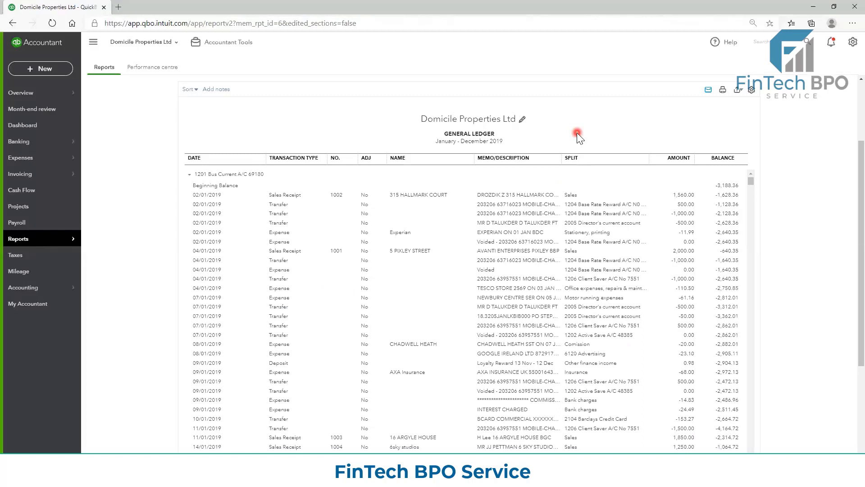
Open the Profit and Loss report from the accountant reports, set its report period to Last Year and run it
{"action": "left_click", "coordinate": [23, 240]}
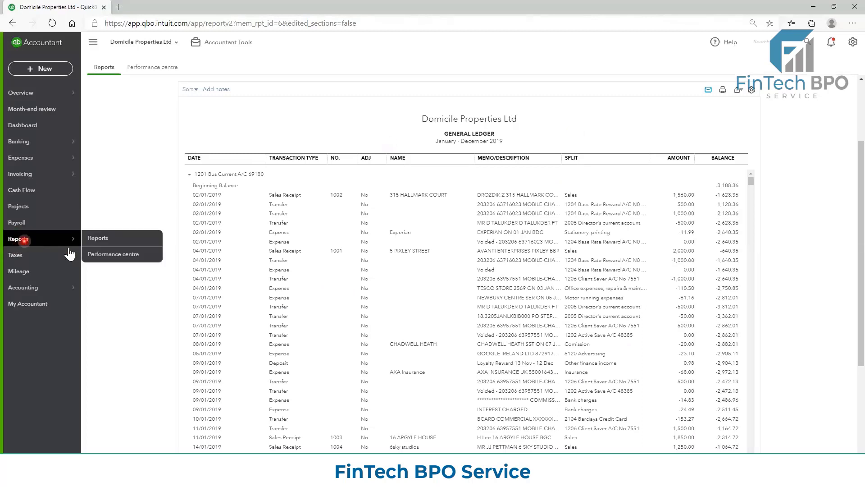
{"action": "left_click", "coordinate": [101, 241]}
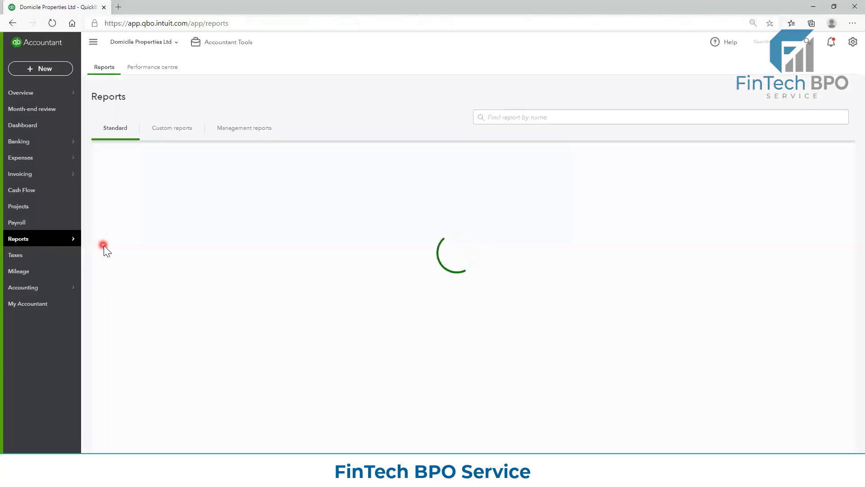
{"action": "scroll", "coordinate": [213, 287], "scroll_direction": "down", "scroll_amount": 10}
{"action": "scroll", "coordinate": [214, 287], "scroll_direction": "down", "scroll_amount": 8}
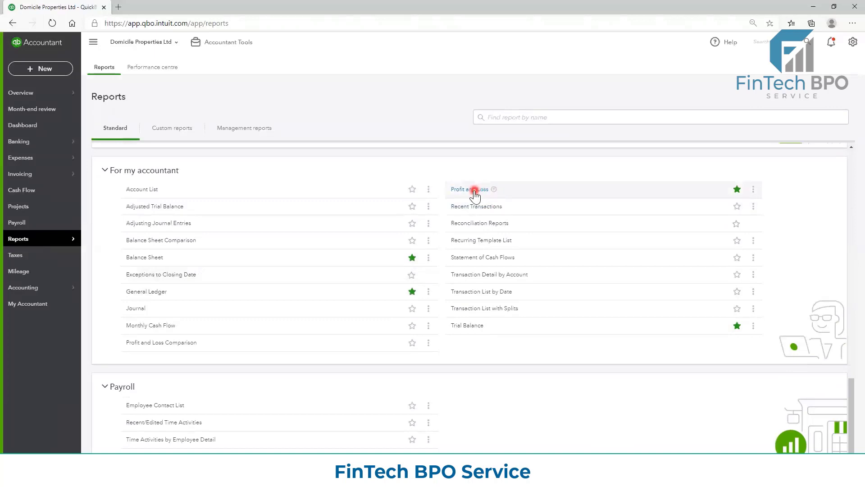
{"action": "left_click", "coordinate": [474, 189]}
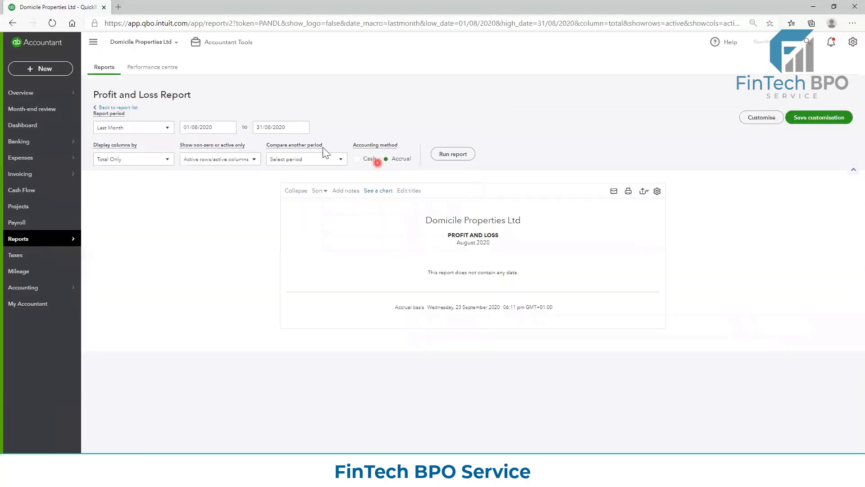
{"action": "left_click", "coordinate": [140, 131]}
{"action": "mouse_move", "coordinate": [170, 191]}
{"action": "left_mouse_down"}
{"action": "mouse_move", "coordinate": [169, 223]}
{"action": "mouse_move", "coordinate": [169, 198]}
{"action": "left_mouse_up"}
{"action": "left_click", "coordinate": [131, 176]}
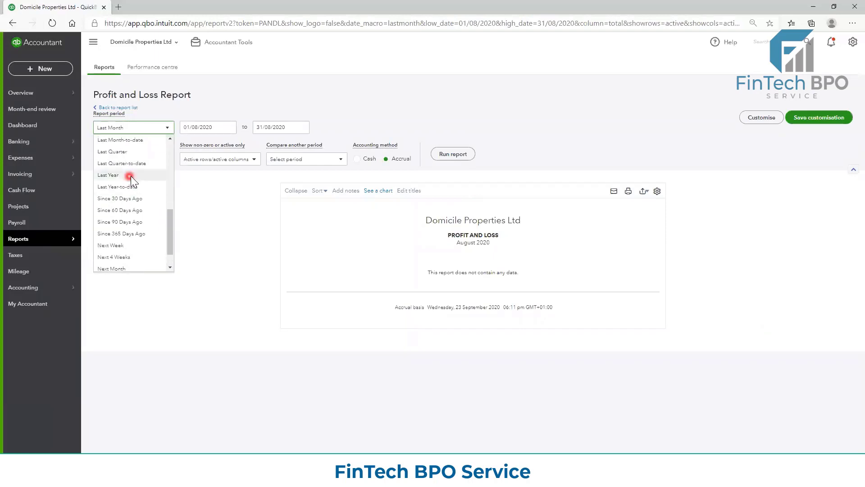
{"action": "left_click", "coordinate": [453, 154]}
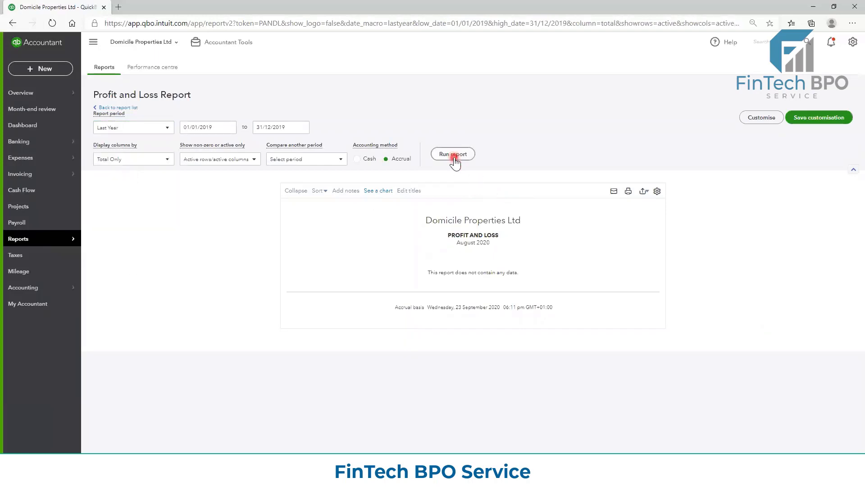
Look through the income, cost of sales and expense lines of last year's Profit and Loss report
{"action": "scroll", "coordinate": [452, 157], "scroll_direction": "down", "scroll_amount": 3}
{"action": "left_click", "coordinate": [588, 223]}
{"action": "scroll", "coordinate": [551, 227], "scroll_direction": "up", "scroll_amount": 3}
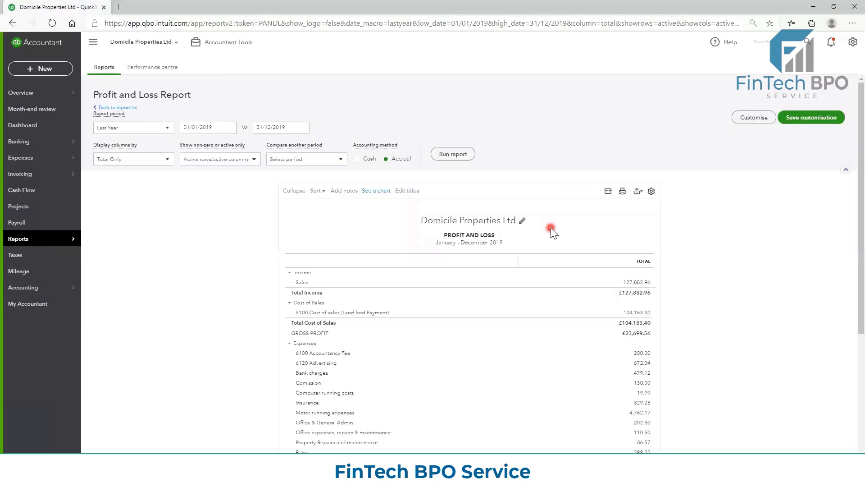
{"action": "scroll", "coordinate": [541, 239], "scroll_direction": "down", "scroll_amount": 5}
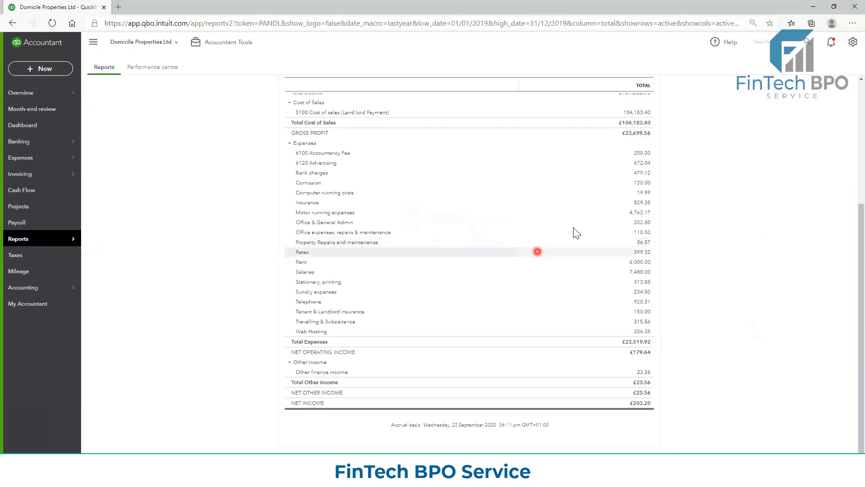
{"action": "scroll", "coordinate": [574, 232], "scroll_direction": "up", "scroll_amount": 5}
{"action": "left_click", "coordinate": [392, 138]}
{"action": "scroll", "coordinate": [631, 135], "scroll_direction": "up", "scroll_amount": 1}
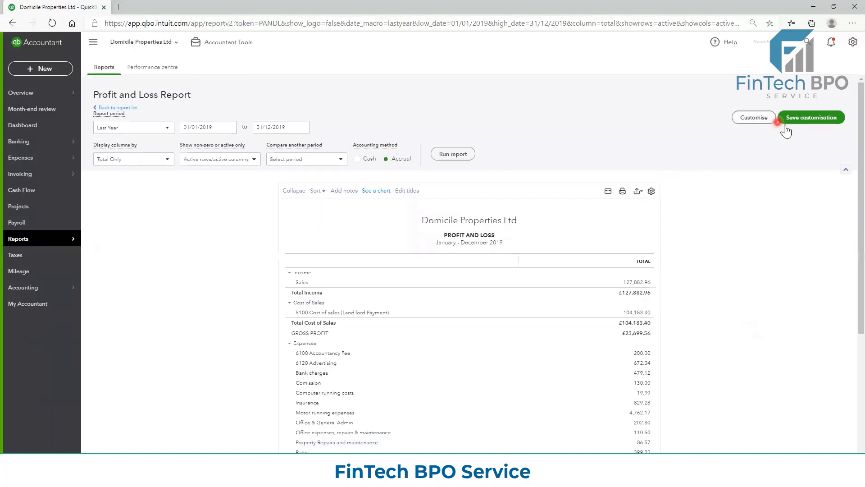
Save the customised report as Profit and Loss'19 in the 2019 Report group
{"action": "left_click", "coordinate": [761, 118]}
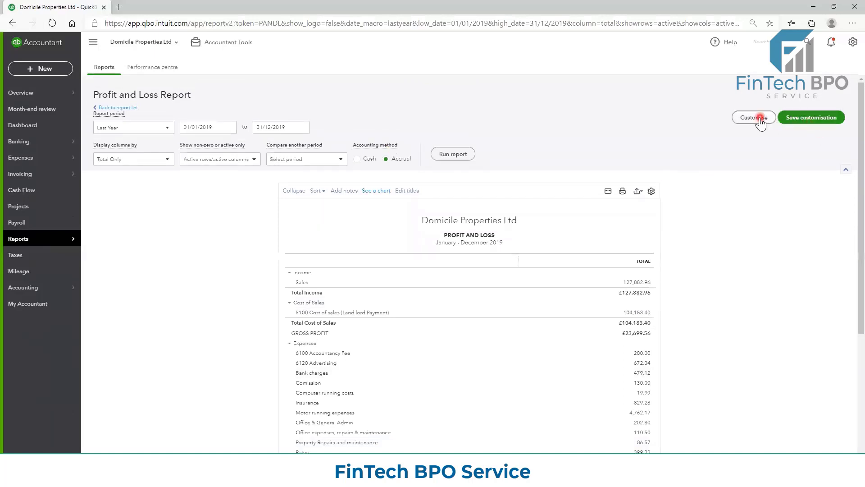
{"action": "left_click", "coordinate": [808, 119]}
{"action": "left_click", "coordinate": [775, 155]}
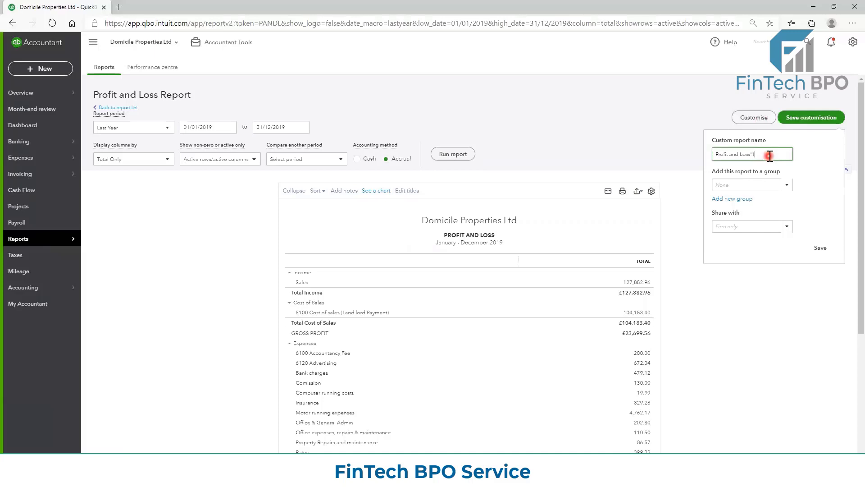
{"action": "left_click", "coordinate": [750, 183]}
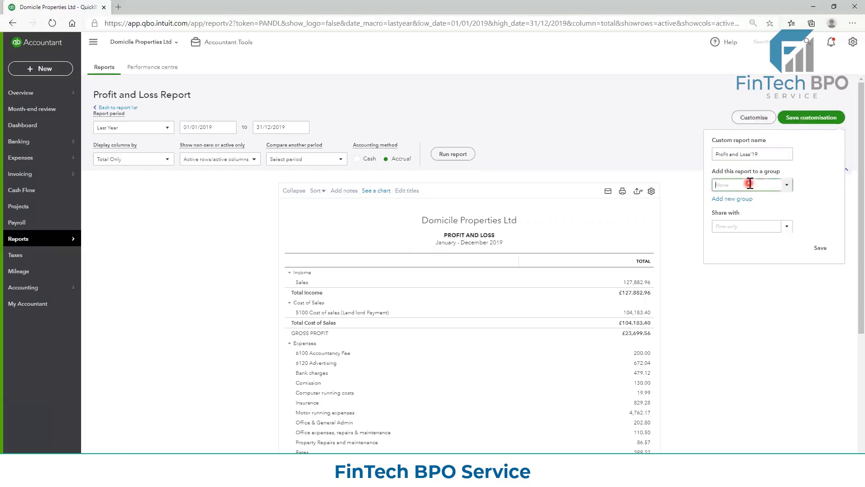
{"action": "type", "text": "2019"}
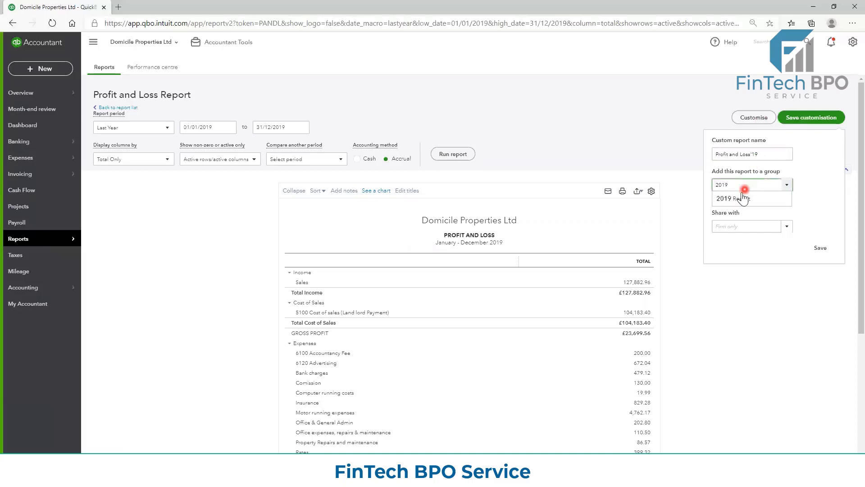
{"action": "left_click", "coordinate": [739, 199]}
{"action": "left_click", "coordinate": [820, 248]}
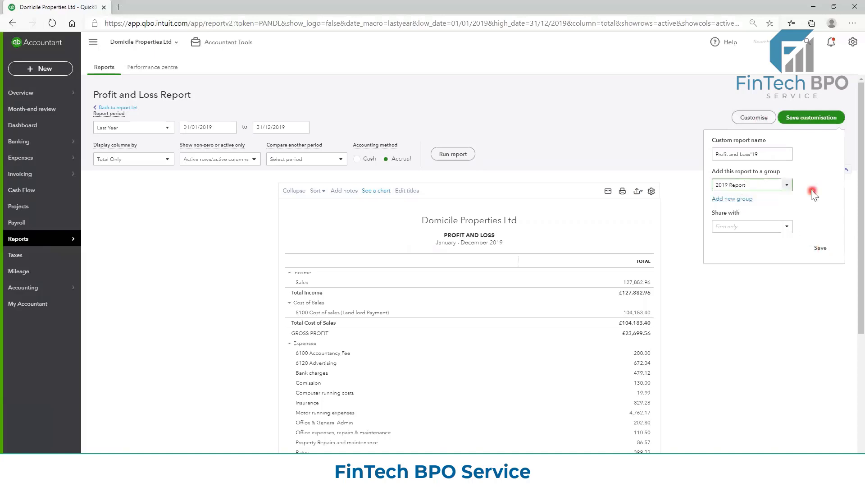
{"action": "left_click", "coordinate": [821, 247]}
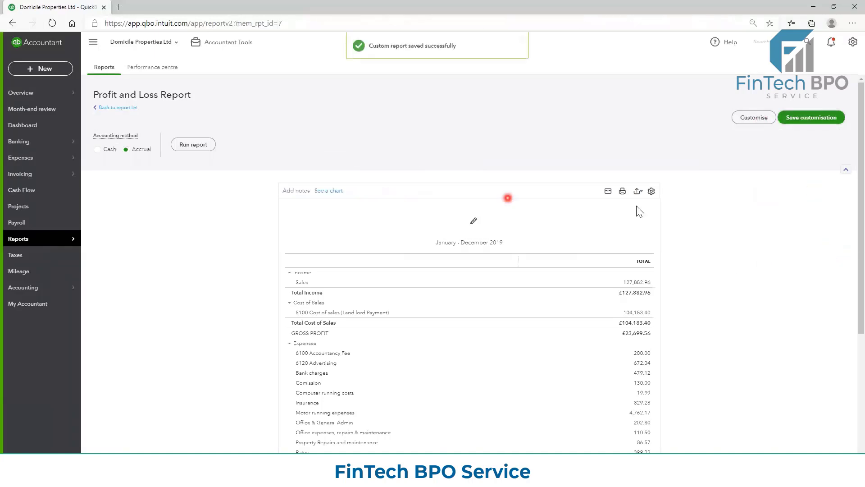
Export last year's Profit and Loss report to Excel
{"action": "scroll", "coordinate": [642, 198], "scroll_direction": "down", "scroll_amount": 2}
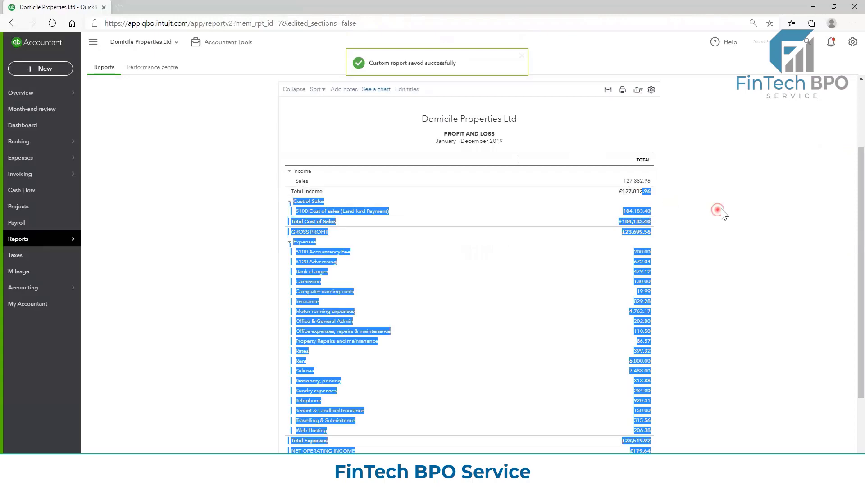
{"action": "scroll", "coordinate": [643, 187], "scroll_direction": "up", "scroll_amount": 3}
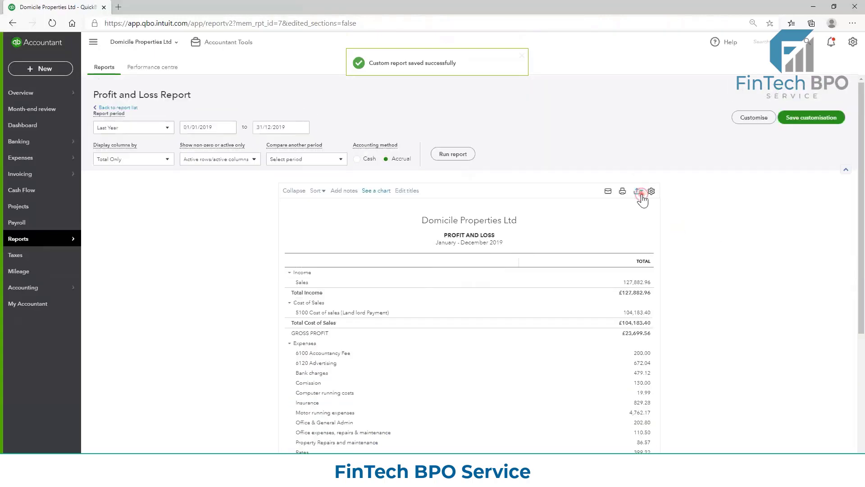
{"action": "left_click", "coordinate": [637, 190]}
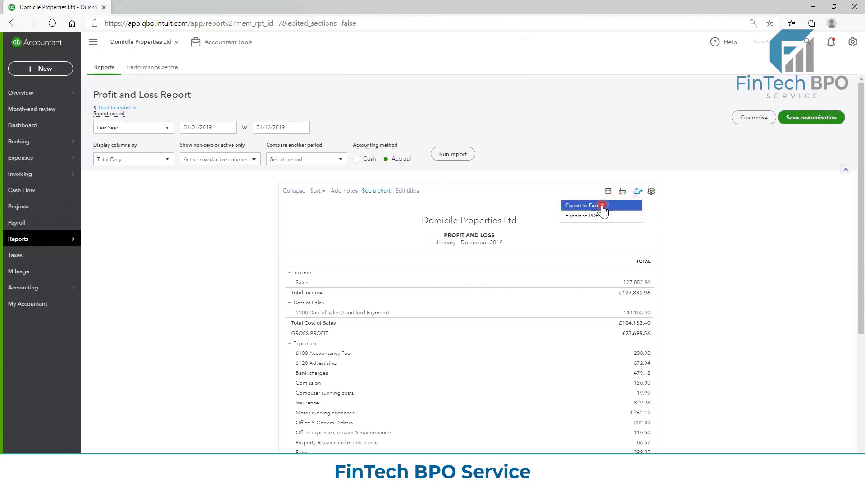
{"action": "left_click", "coordinate": [603, 205]}
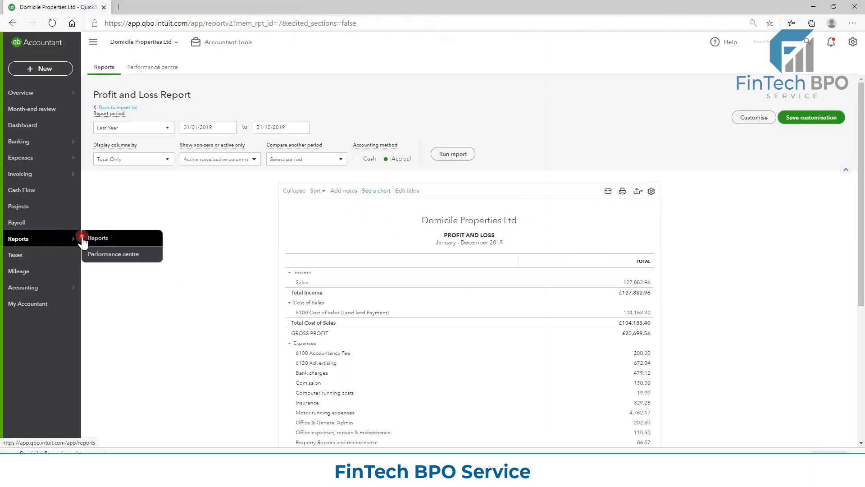
Open the Balance Sheet report from the accountant reports, set its report period to Last Year and run it
{"action": "left_click", "coordinate": [89, 239]}
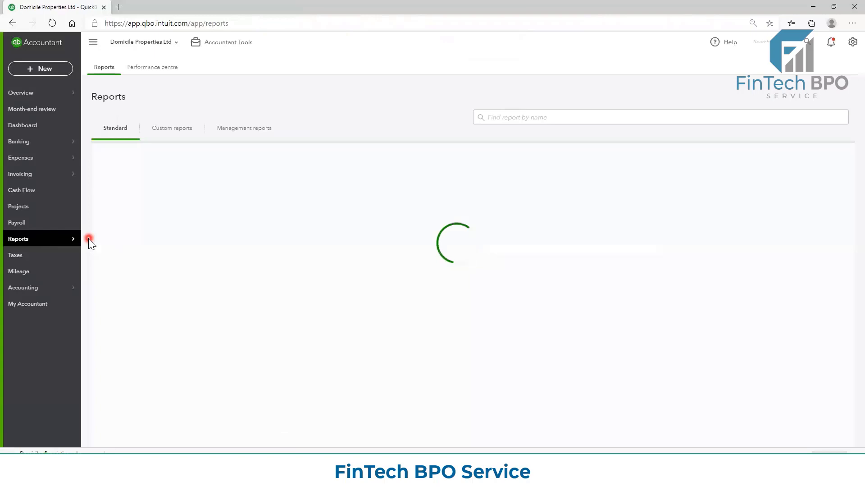
{"action": "scroll", "coordinate": [239, 271], "scroll_direction": "down", "scroll_amount": 1}
{"action": "scroll", "coordinate": [239, 282], "scroll_direction": "down", "scroll_amount": 15}
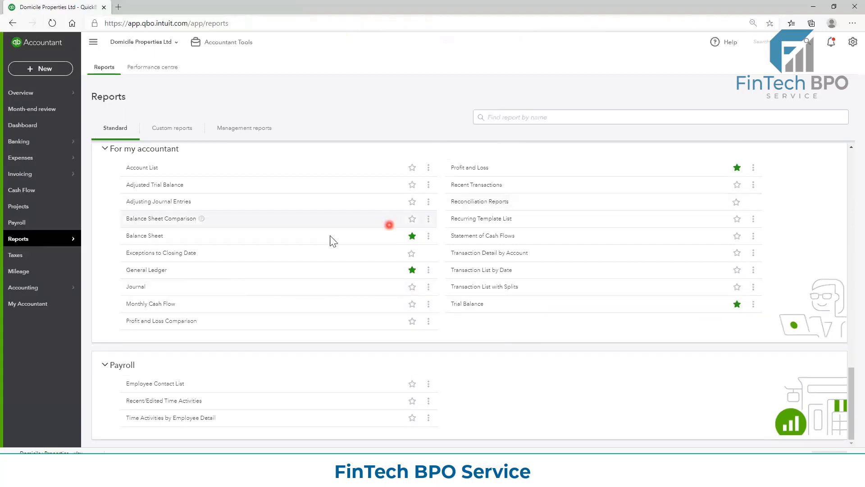
{"action": "left_click", "coordinate": [148, 236]}
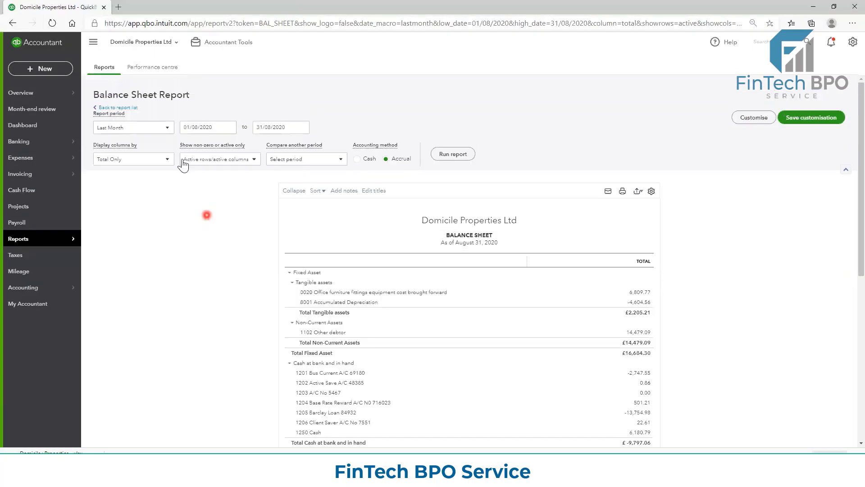
{"action": "left_click", "coordinate": [155, 128]}
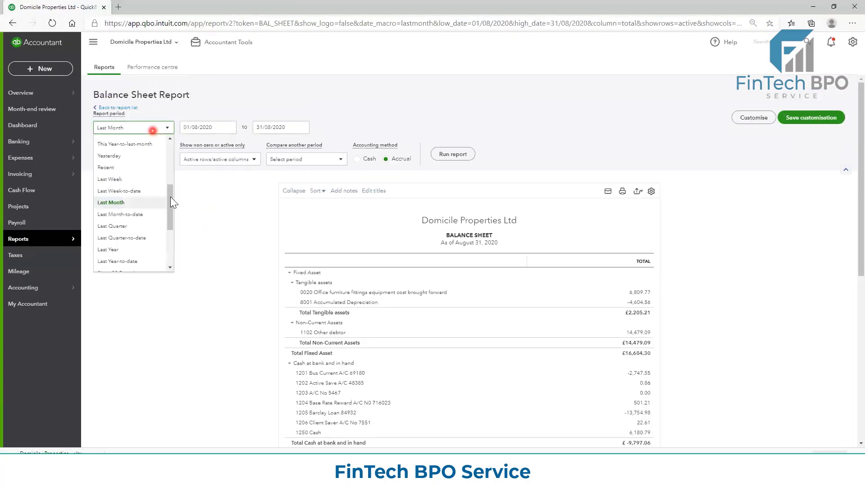
{"action": "mouse_move", "coordinate": [170, 199]}
{"action": "left_mouse_down"}
{"action": "mouse_move", "coordinate": [176, 226]}
{"action": "mouse_move", "coordinate": [171, 212]}
{"action": "left_mouse_up"}
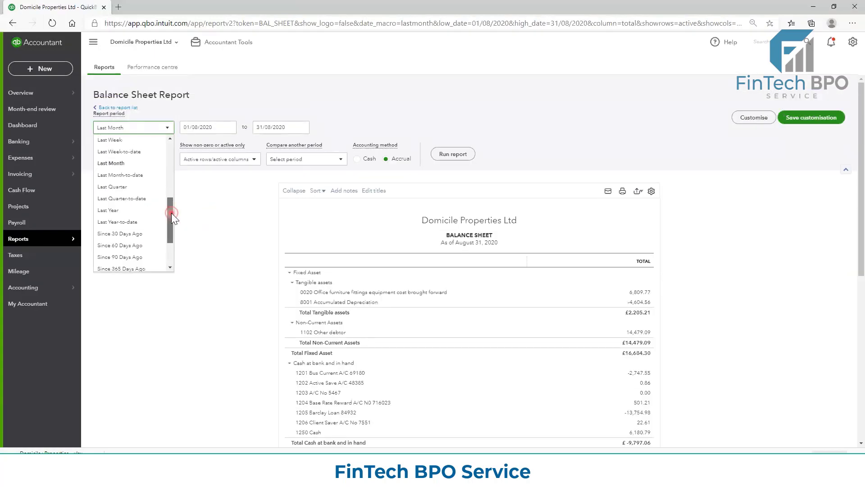
{"action": "left_click", "coordinate": [146, 214]}
{"action": "left_click", "coordinate": [464, 157]}
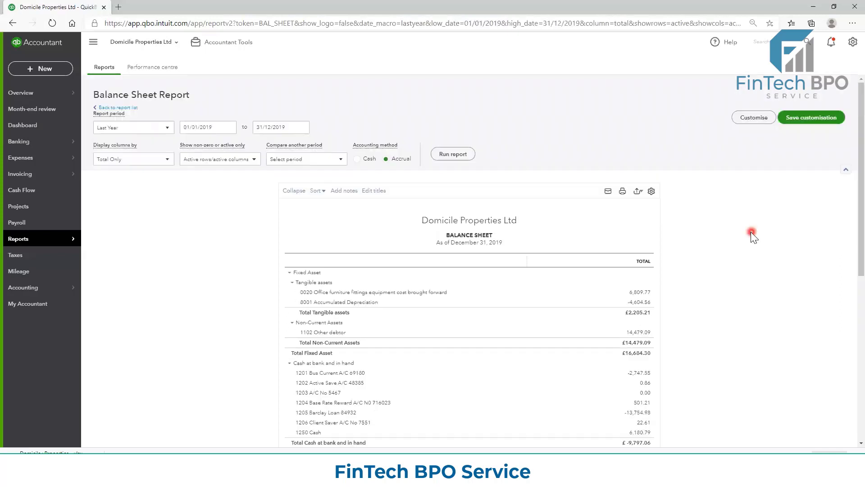
Save the customised Balance Sheet report as Balance Sheet'19 in the 2019 Report group
{"action": "left_click", "coordinate": [806, 127]}
{"action": "left_click", "coordinate": [768, 185]}
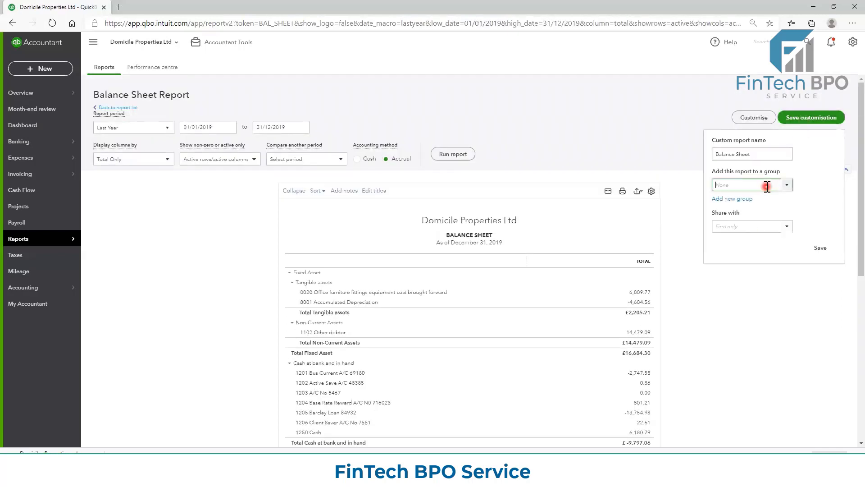
{"action": "left_click", "coordinate": [767, 155]}
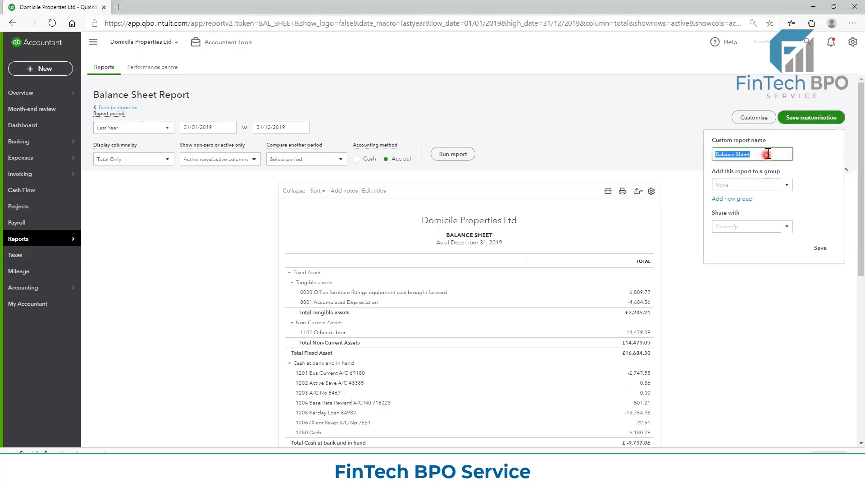
{"action": "left_click", "coordinate": [782, 155]}
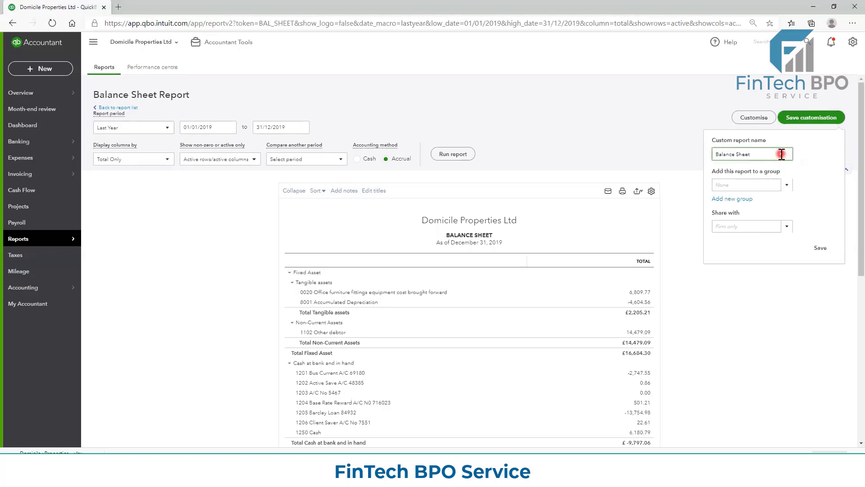
{"action": "type", "text": "'19"}
{"action": "left_click", "coordinate": [765, 185]}
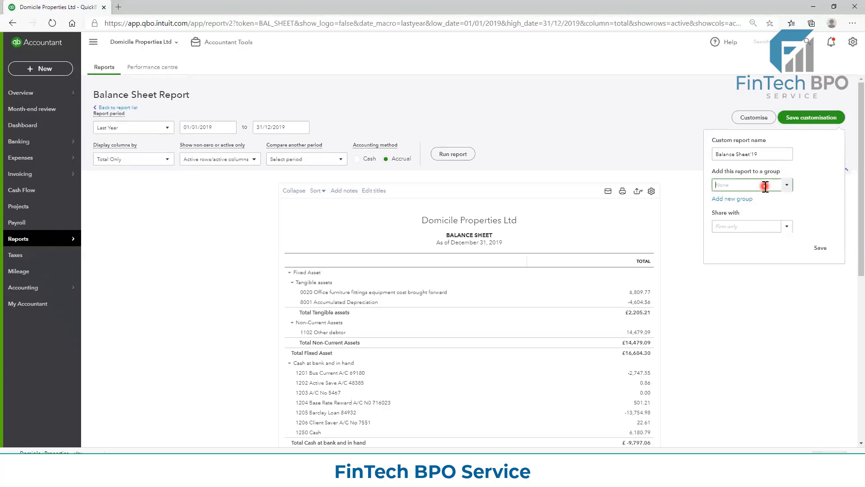
{"action": "type", "text": "Repor"}
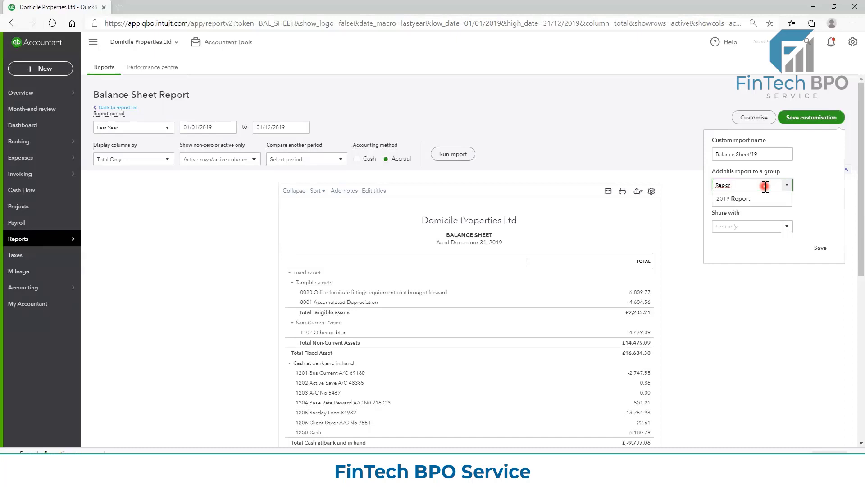
{"action": "left_click", "coordinate": [759, 199]}
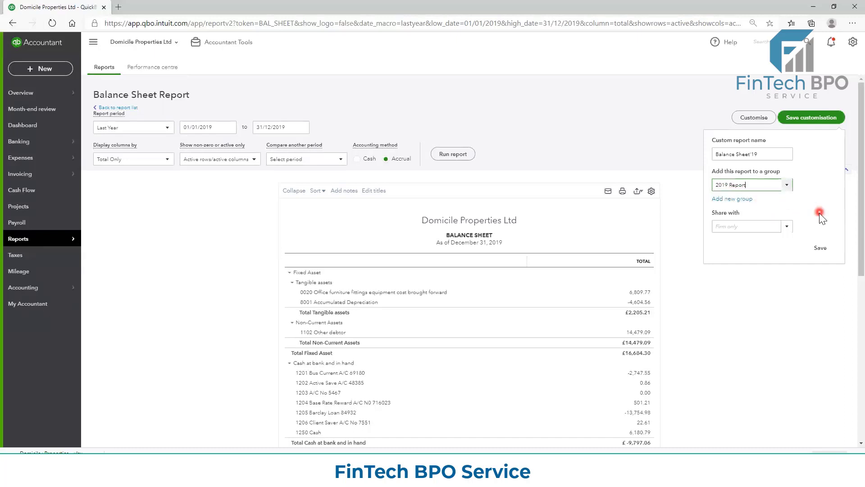
{"action": "left_click", "coordinate": [819, 249]}
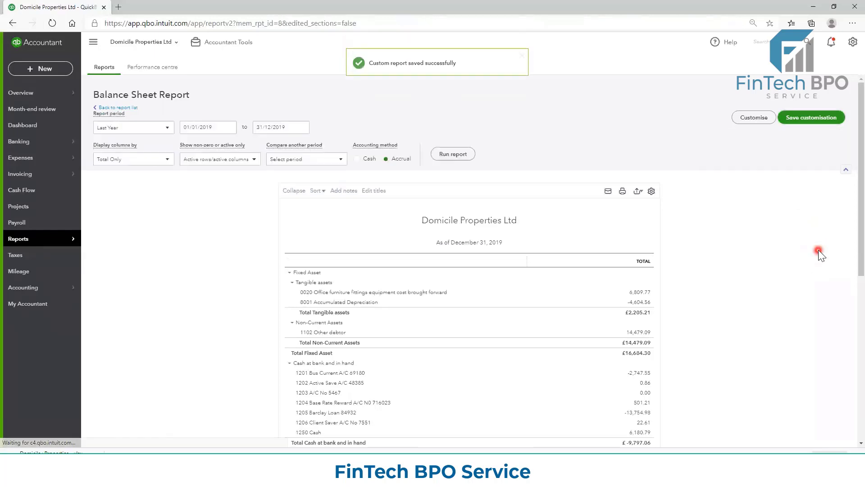
{"action": "scroll", "coordinate": [744, 248], "scroll_direction": "down", "scroll_amount": 3}
{"action": "scroll", "coordinate": [520, 167], "scroll_direction": "down", "scroll_amount": 2}
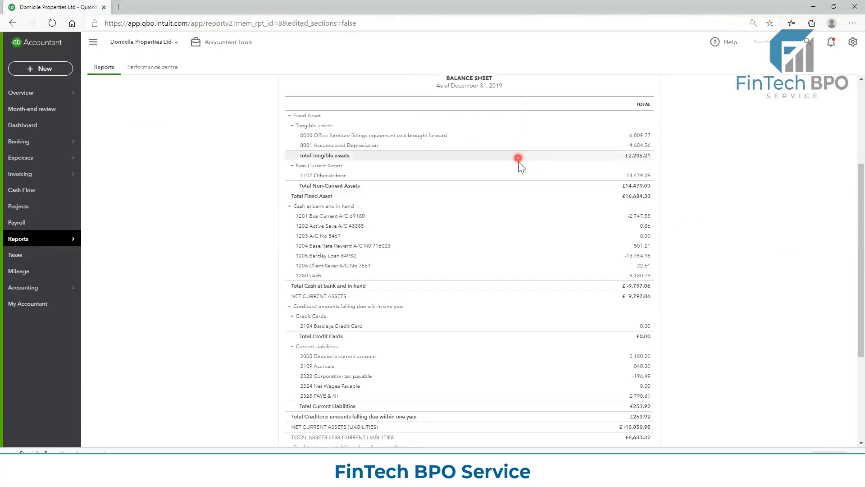
{"action": "scroll", "coordinate": [521, 169], "scroll_direction": "up", "scroll_amount": 5}
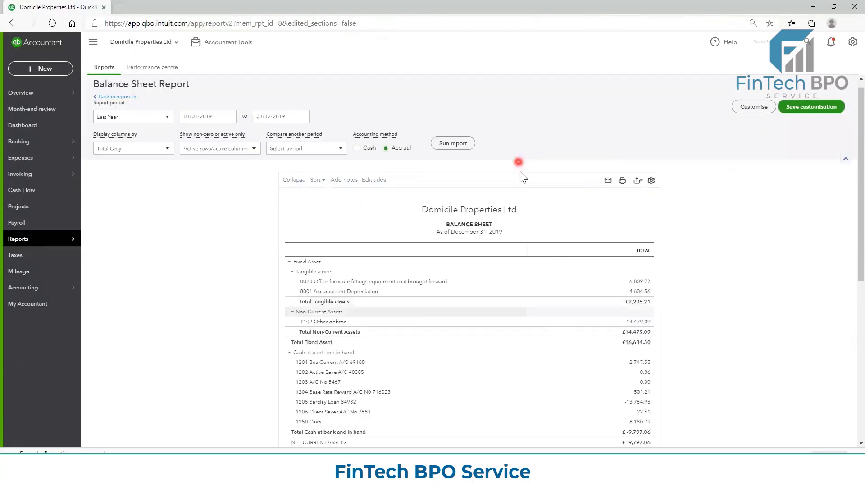
Find Reconciliation Reports in the report list and view the 1206 Client Saver account's report for the statement ending 31/12/2019
{"action": "left_click", "coordinate": [34, 241]}
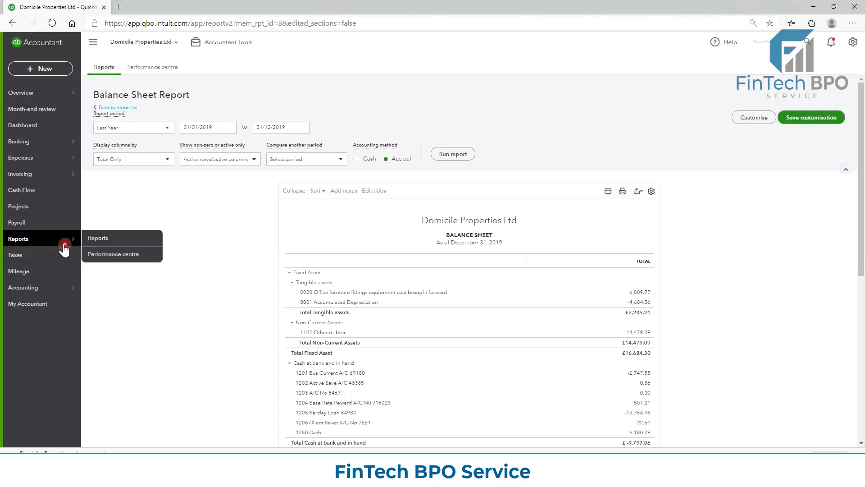
{"action": "left_click", "coordinate": [40, 246]}
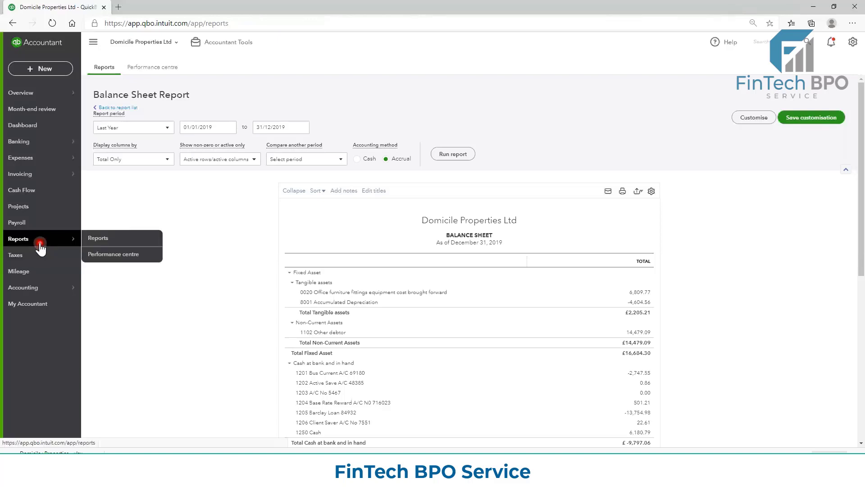
{"action": "left_click", "coordinate": [516, 119]}
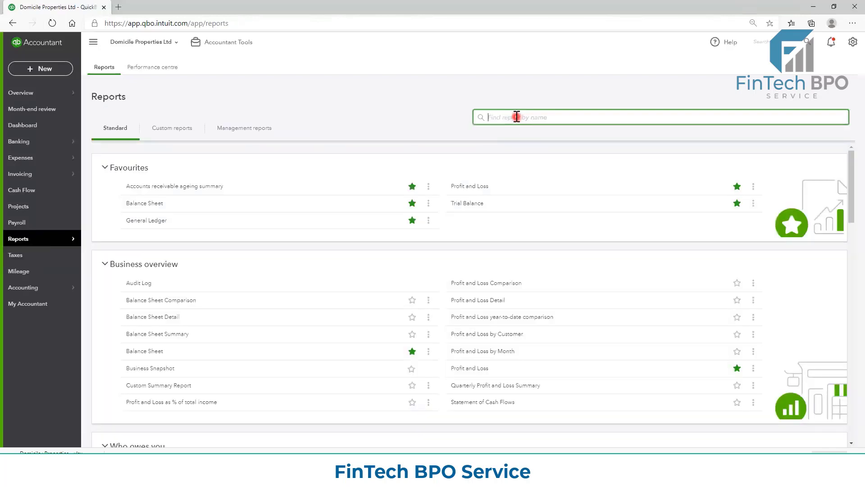
{"action": "type", "text": "rec"}
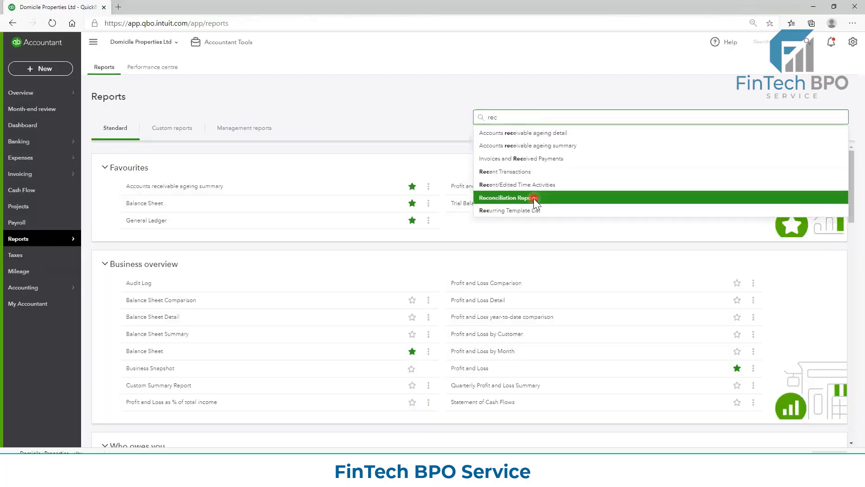
{"action": "left_click", "coordinate": [533, 199]}
{"action": "left_click", "coordinate": [149, 247]}
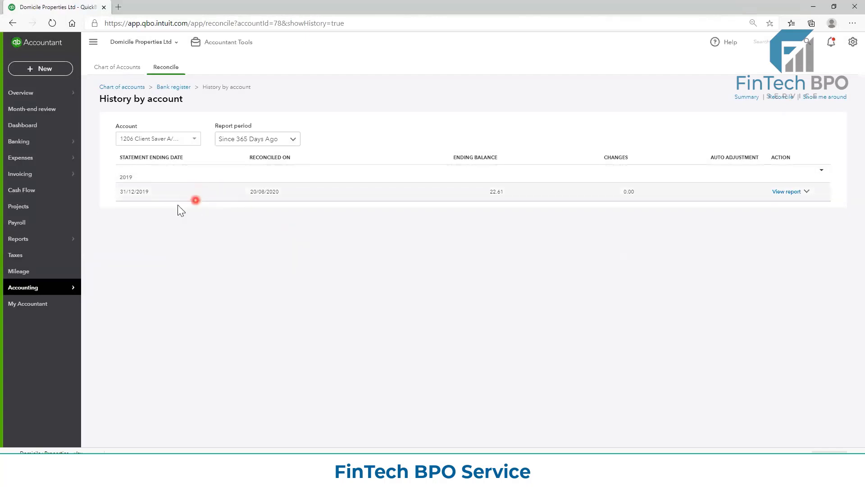
{"action": "left_click", "coordinate": [786, 192]}
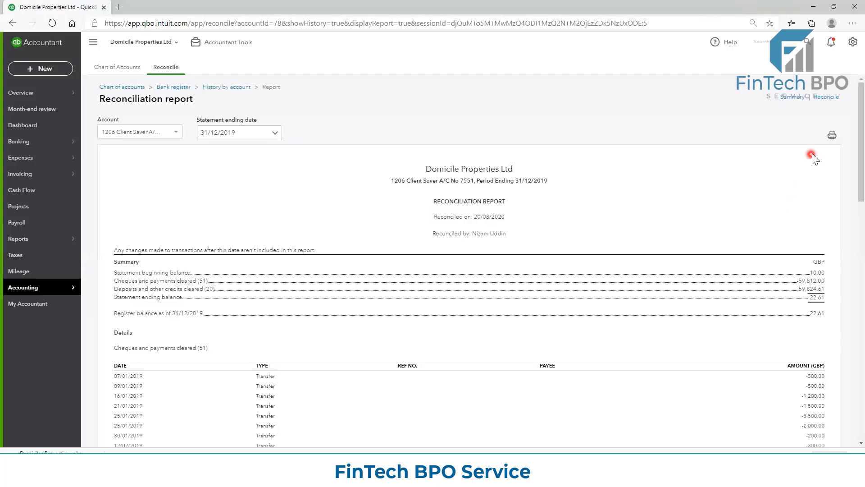
{"action": "scroll", "coordinate": [812, 156], "scroll_direction": "down", "scroll_amount": 5}
{"action": "scroll", "coordinate": [813, 156], "scroll_direction": "up", "scroll_amount": 5}
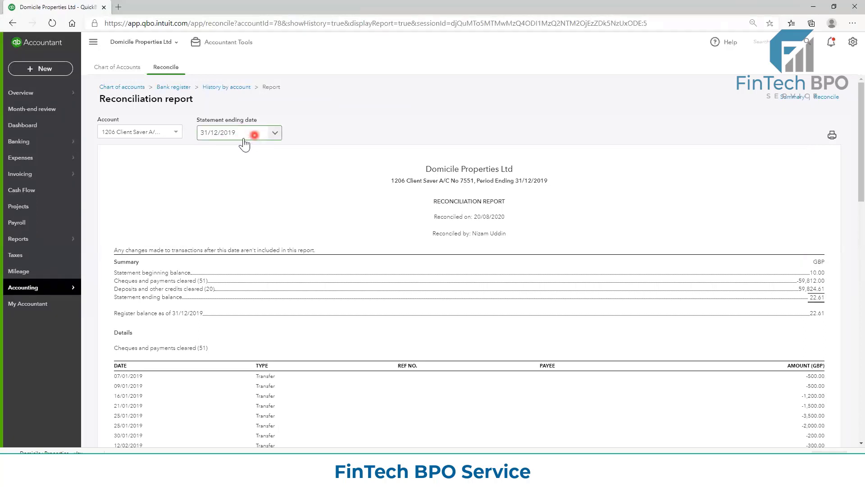
Switch the reconciliation report to the 1201 Bus Current account and look through its summary and cleared transactions
{"action": "left_click", "coordinate": [168, 135]}
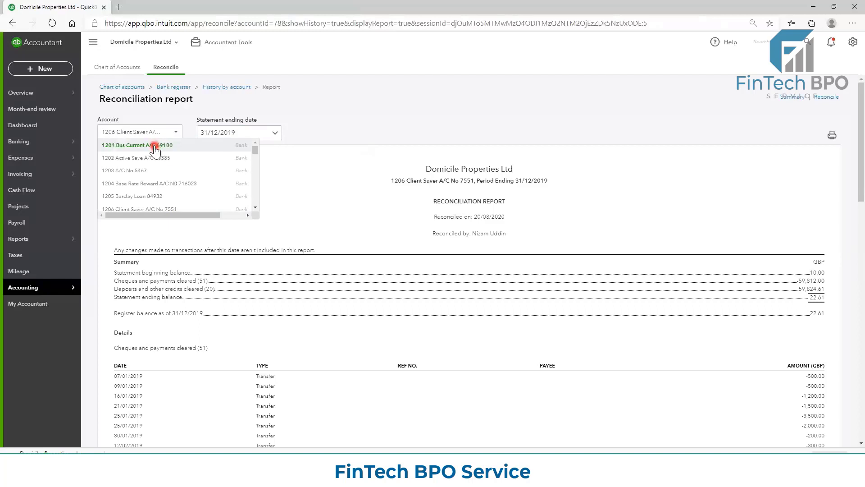
{"action": "left_click", "coordinate": [154, 147]}
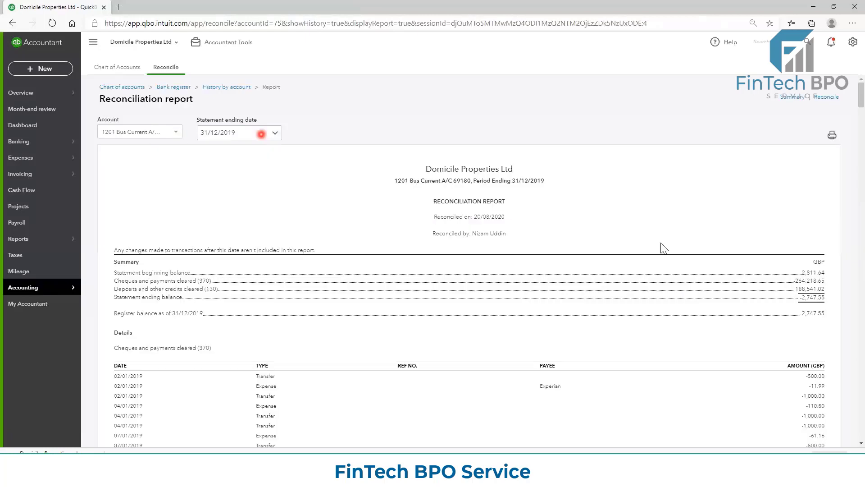
{"action": "scroll", "coordinate": [842, 232], "scroll_direction": "down", "scroll_amount": 20}
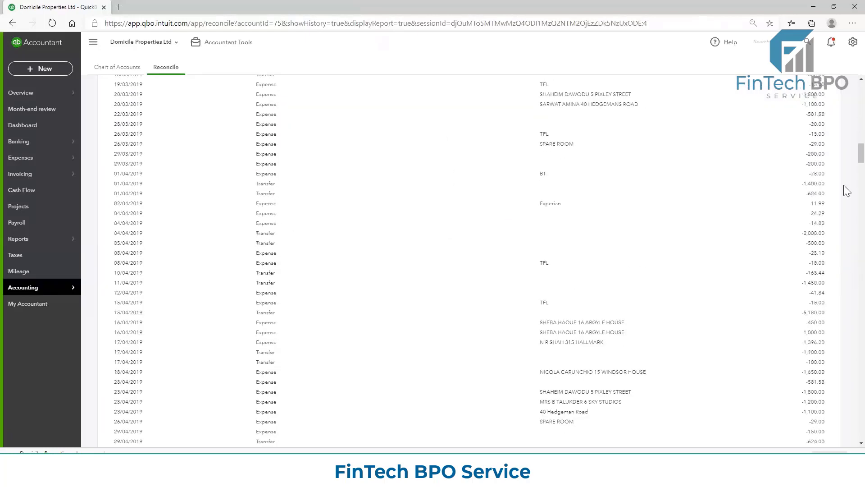
{"action": "scroll", "coordinate": [847, 316], "scroll_direction": "down", "scroll_amount": 20}
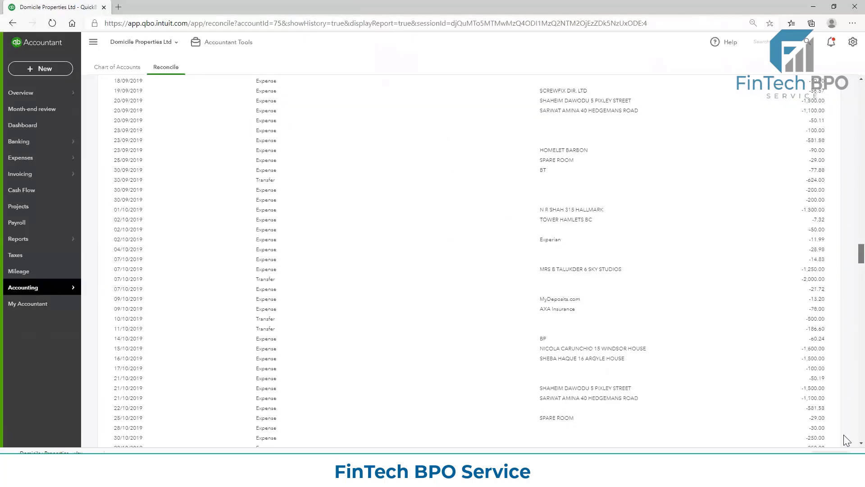
{"action": "scroll", "coordinate": [844, 434], "scroll_direction": "down", "scroll_amount": 10}
{"action": "scroll", "coordinate": [846, 346], "scroll_direction": "up", "scroll_amount": 20}
{"action": "scroll", "coordinate": [844, 102], "scroll_direction": "up", "scroll_amount": 8}
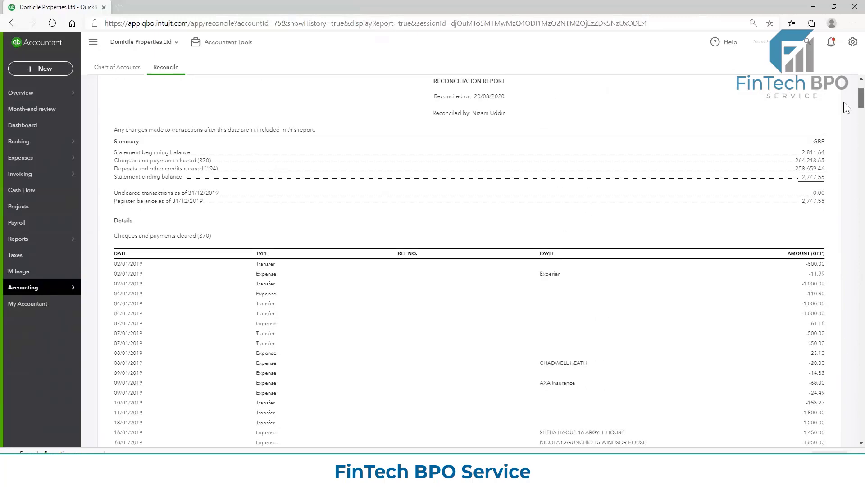
{"action": "left_click", "coordinate": [832, 136]}
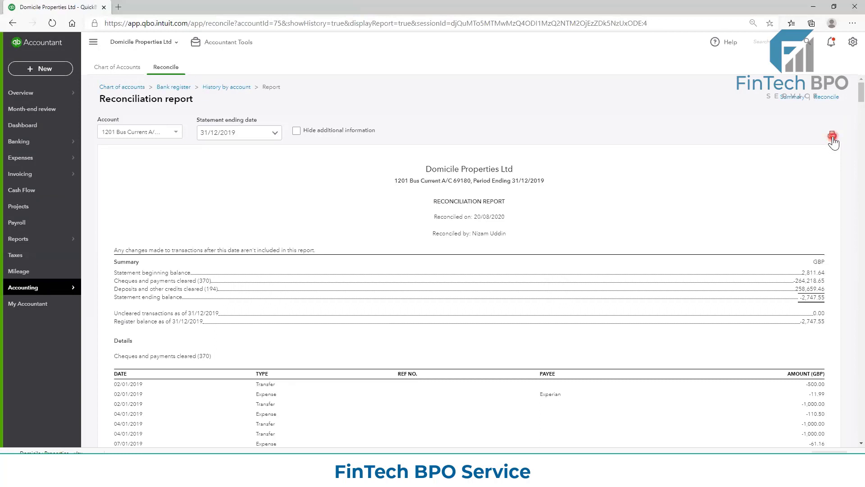
{"action": "scroll", "coordinate": [601, 255], "scroll_direction": "down", "scroll_amount": 4}
{"action": "scroll", "coordinate": [603, 260], "scroll_direction": "up", "scroll_amount": 4}
Open Profit and Loss'19 from the 2019 Report group of custom reports and look through it
{"action": "left_click", "coordinate": [14, 242]}
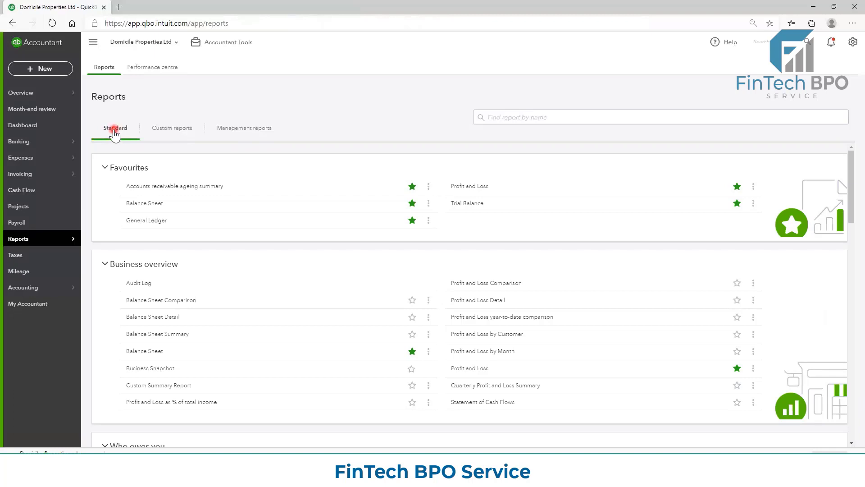
{"action": "left_click", "coordinate": [164, 132]}
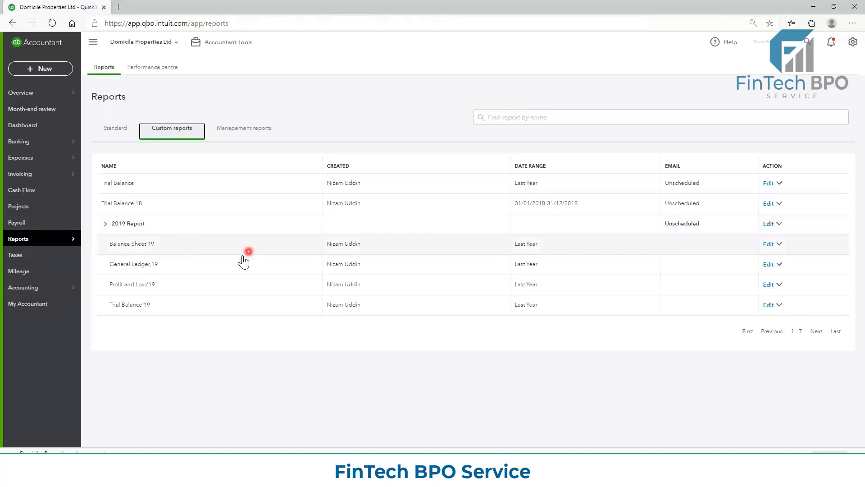
{"action": "left_click", "coordinate": [135, 284]}
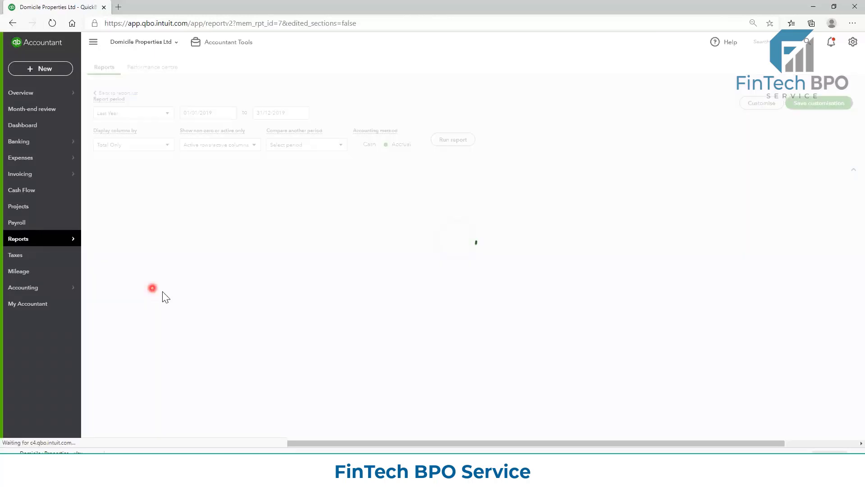
{"action": "scroll", "coordinate": [164, 292], "scroll_direction": "down", "scroll_amount": 10}
{"action": "scroll", "coordinate": [765, 293], "scroll_direction": "up", "scroll_amount": 10}
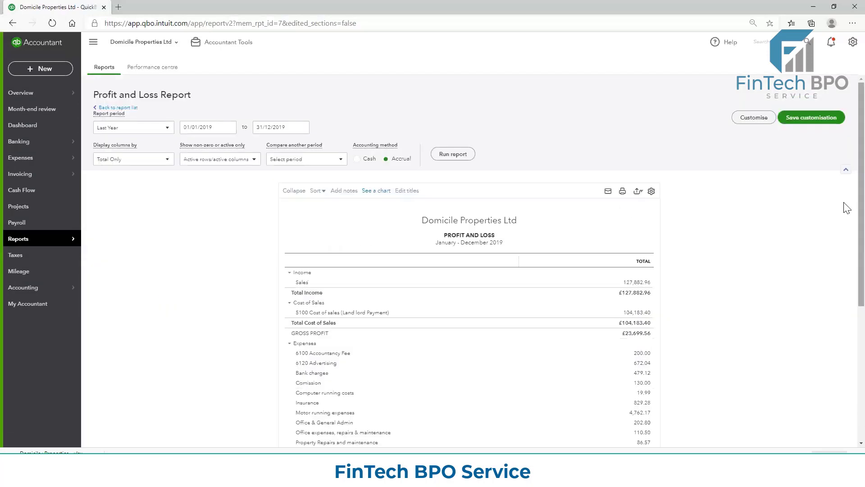
View the save customisation settings of Profit and Loss'19 and return to the custom reports list without saving
{"action": "left_click", "coordinate": [824, 123]}
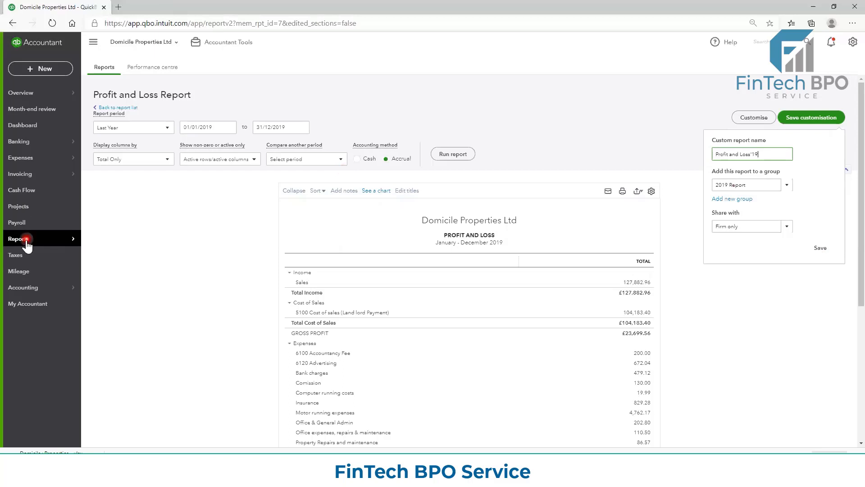
{"action": "mouse_move", "coordinate": [27, 240]}
{"action": "left_click", "coordinate": [101, 242]}
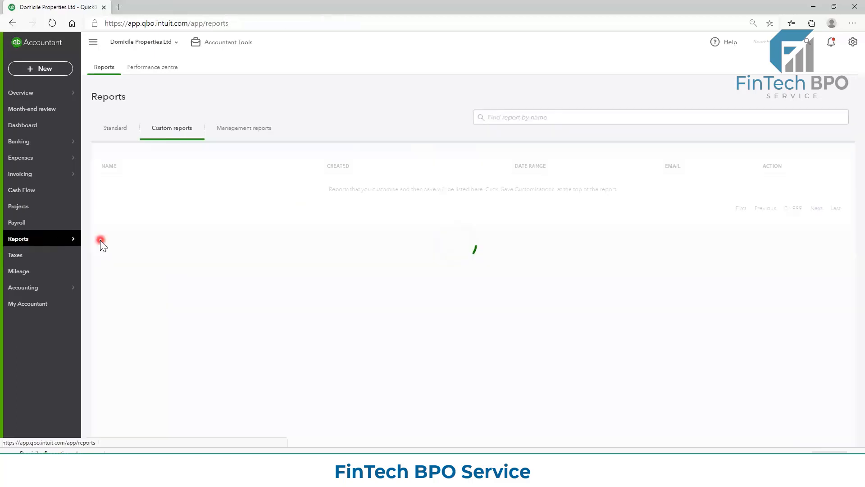